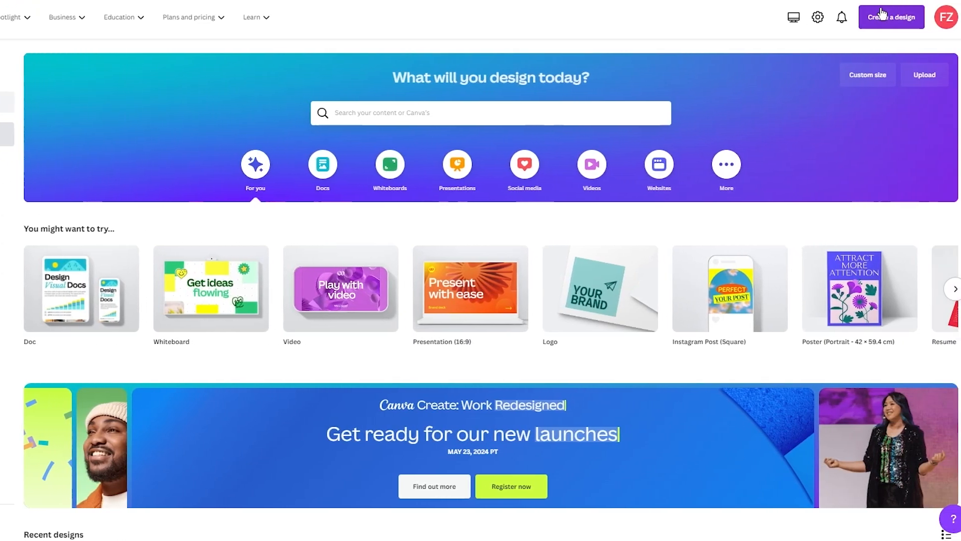
Create a new Logo design and apply the black-and-gold ornamental Rimberio Premium Brand template to its page
left_click(882, 14)
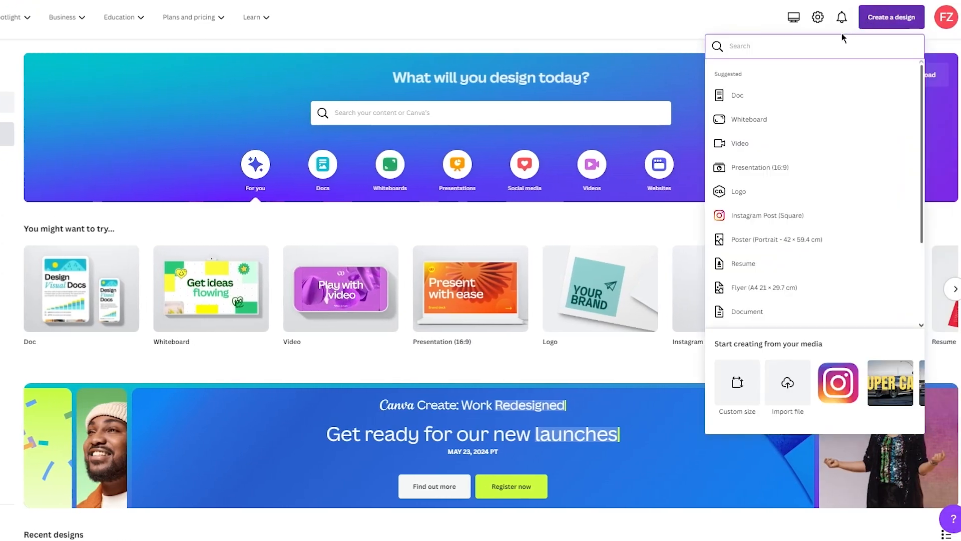
left_click(767, 191)
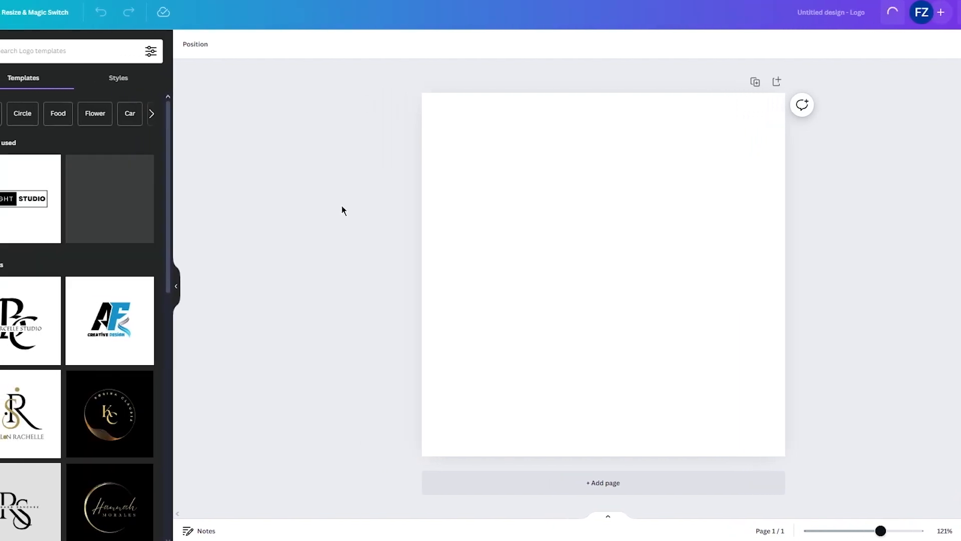
scroll(120, 261, "down", 10)
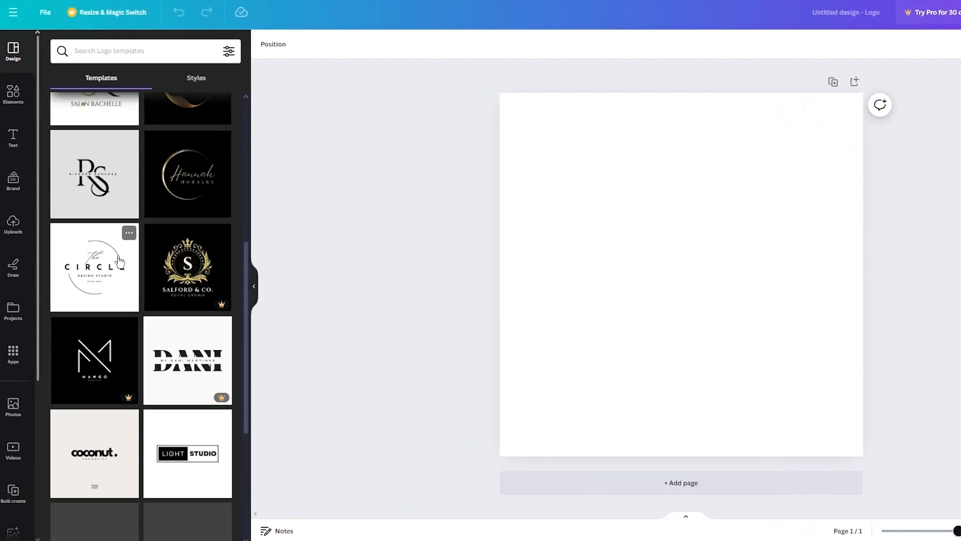
scroll(119, 261, "down", 2)
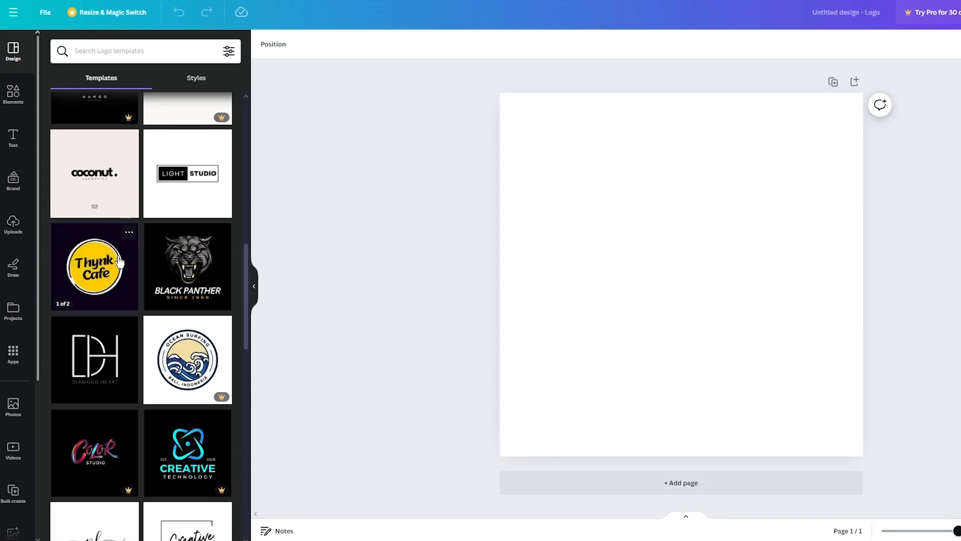
scroll(226, 289, "down", 7)
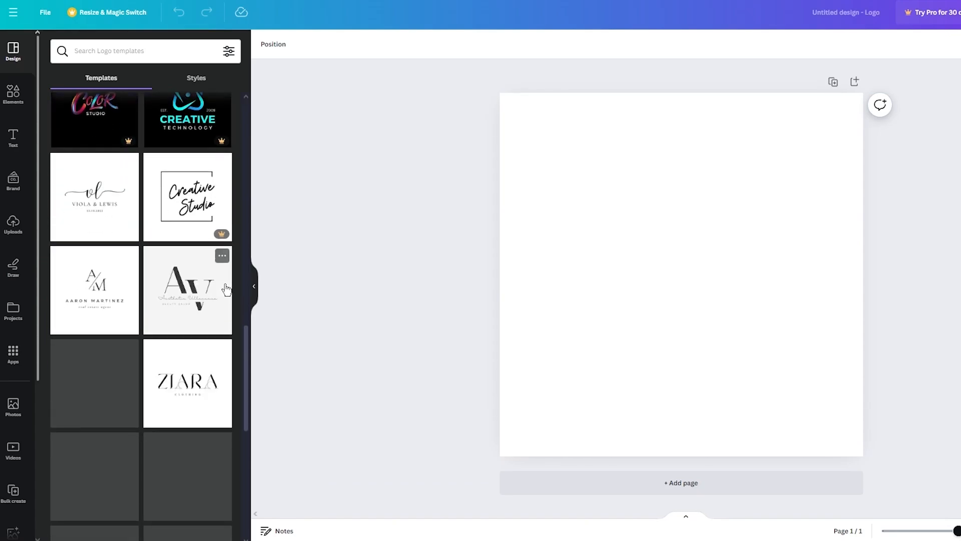
scroll(226, 289, "down", 4)
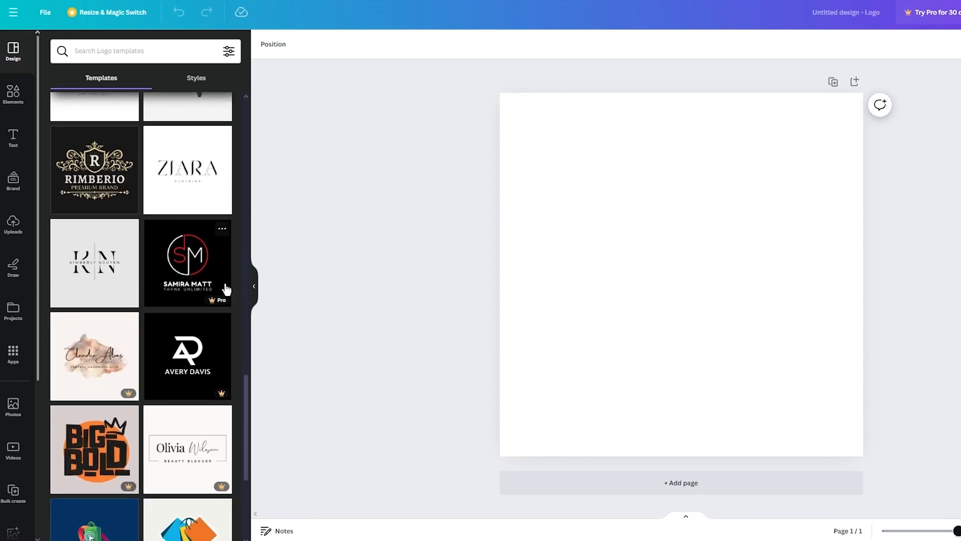
scroll(226, 289, "down", 4)
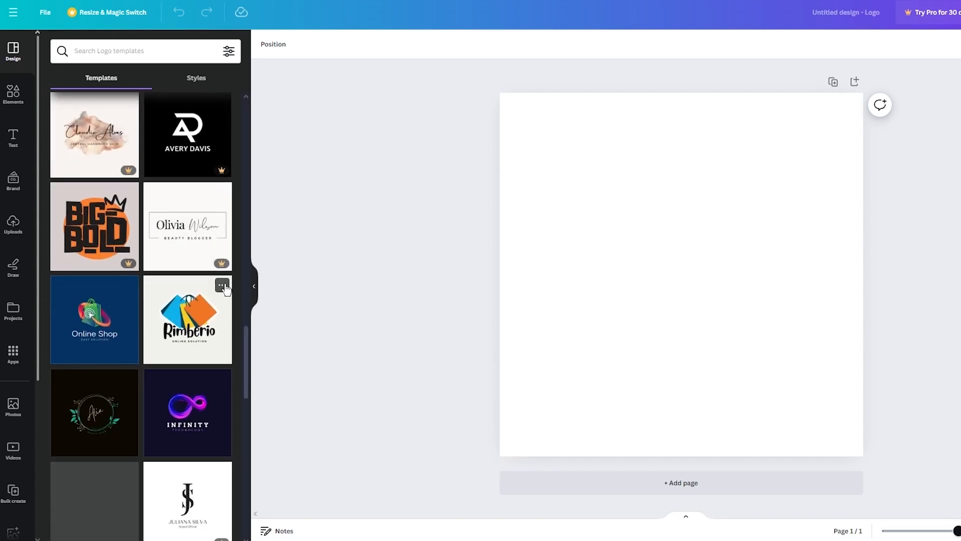
scroll(225, 289, "up", 5)
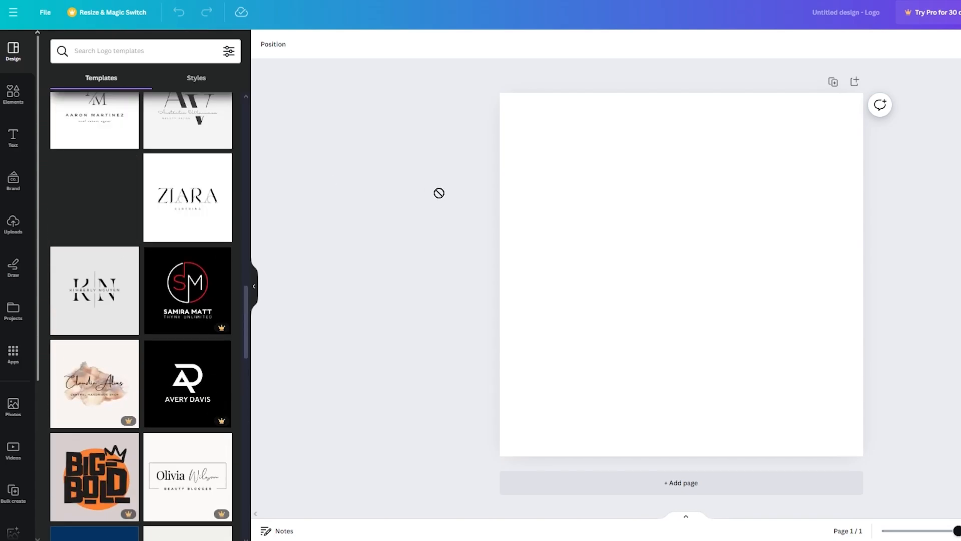
left_click_drag(439, 193, 621, 210)
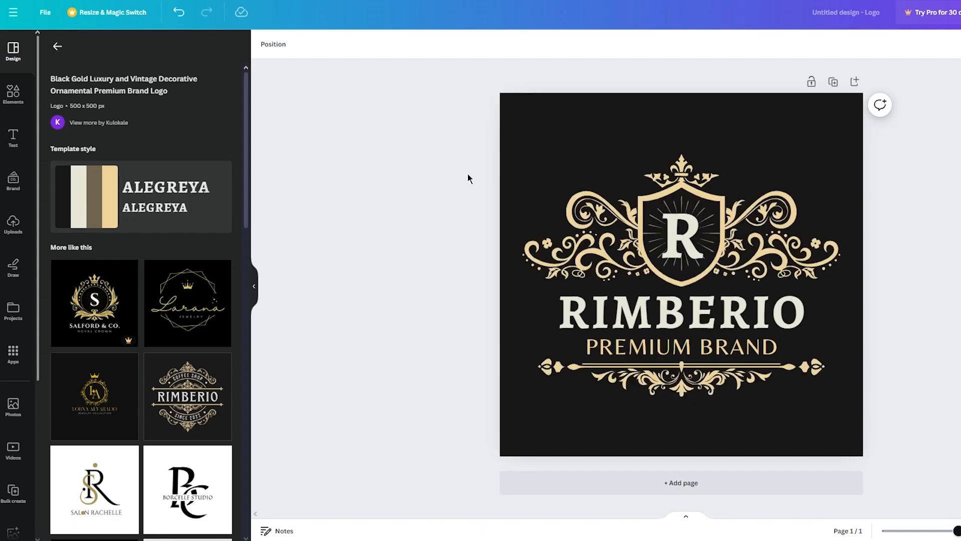
Change the logo's background to the custom burnt-orange colour #bd6027
left_click(570, 122)
left_click(267, 49)
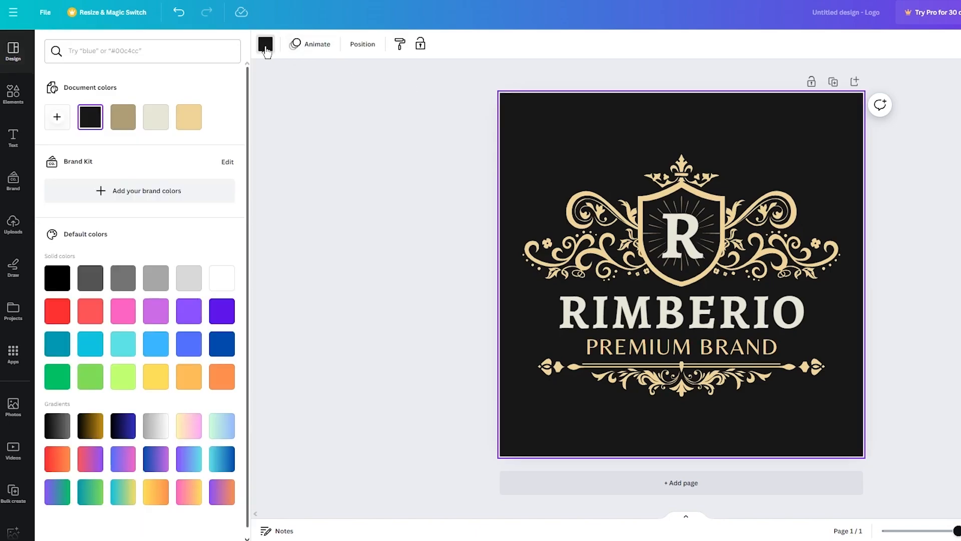
left_click(190, 123)
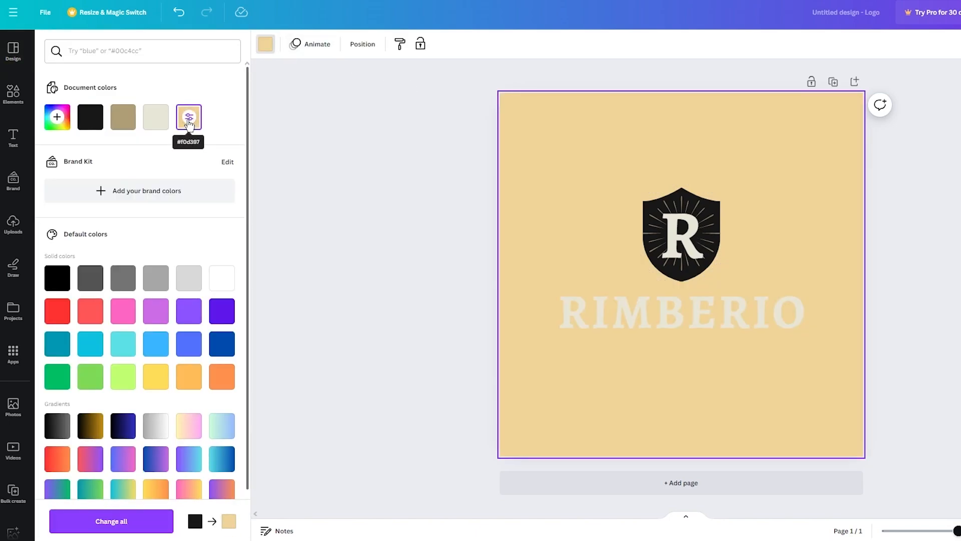
left_click(153, 117)
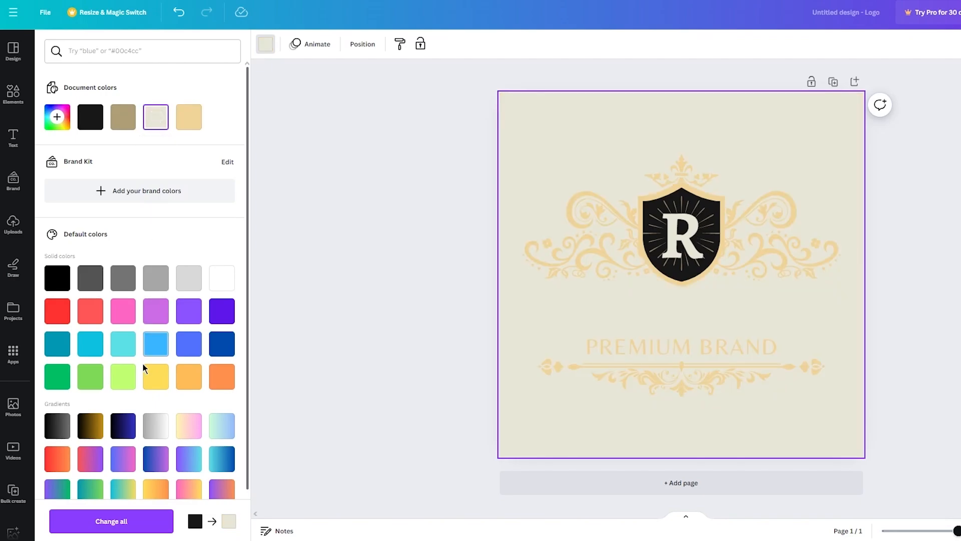
left_click(131, 380)
left_click(155, 380)
left_click(189, 377)
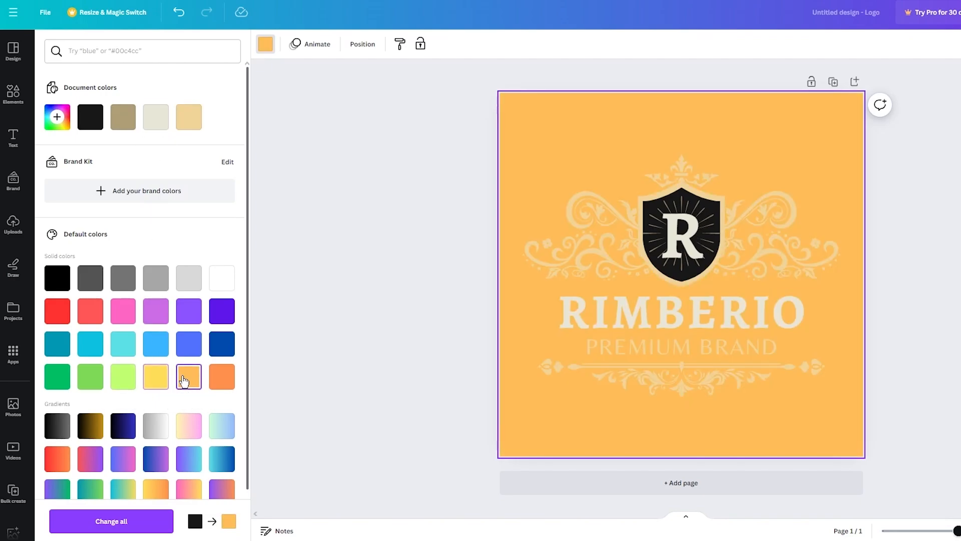
left_click(222, 378)
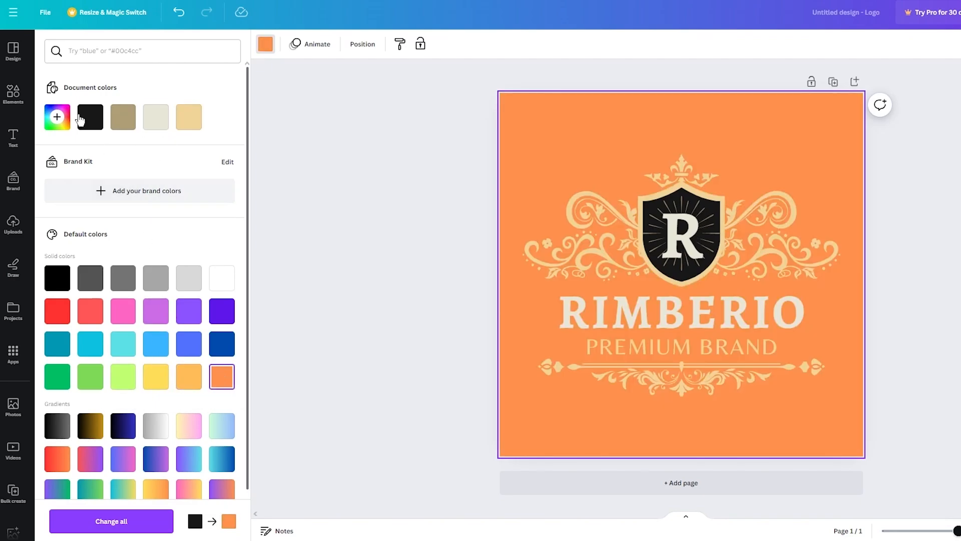
left_click(56, 122)
left_click_drag(174, 183, 186, 191)
left_click(439, 251)
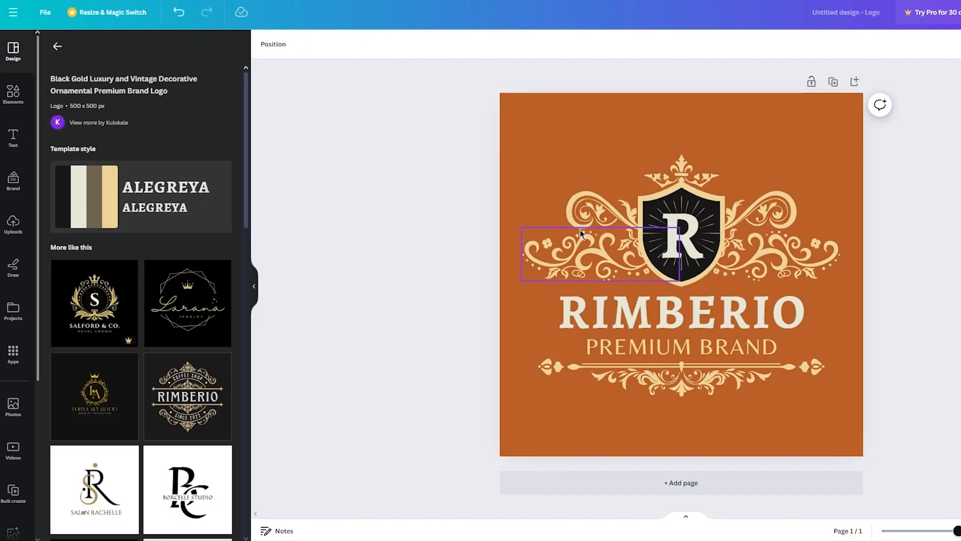
Recolour the upper-left scroll ornament beside the shield to the default solid green
left_click(586, 212)
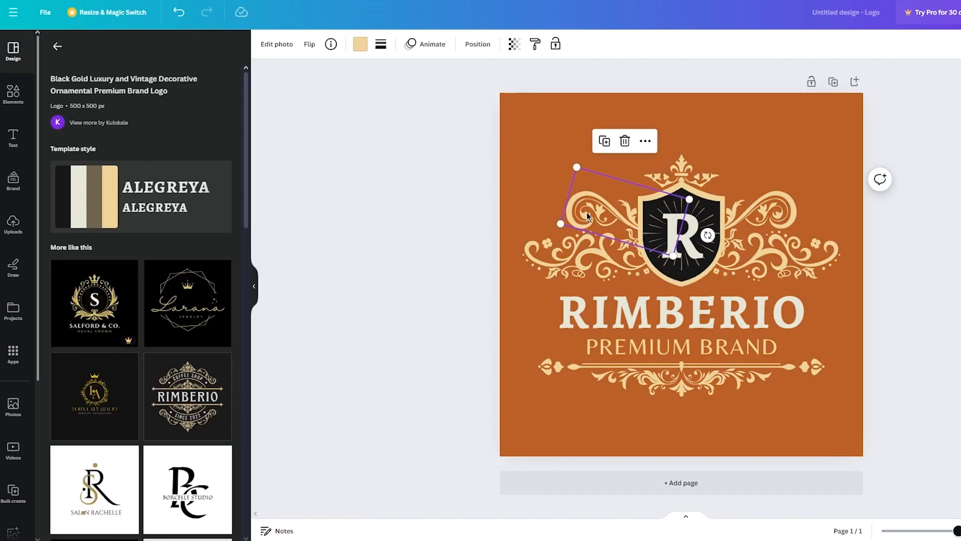
left_click(360, 48)
left_click(154, 119)
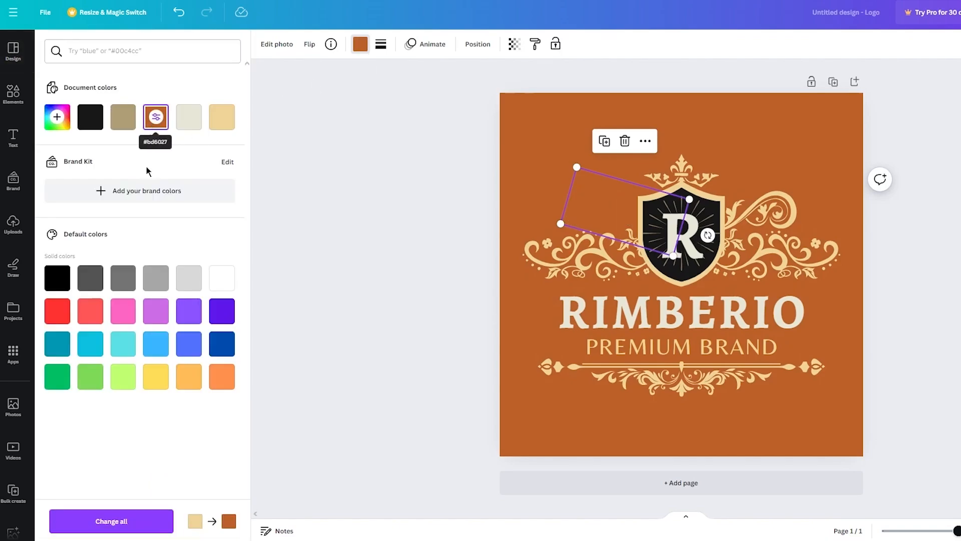
left_click(57, 311)
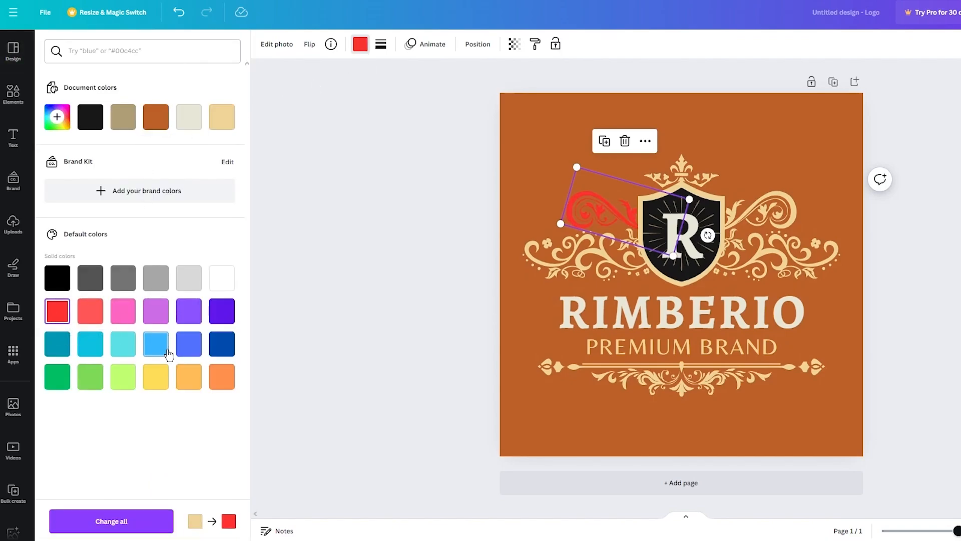
left_click(60, 379)
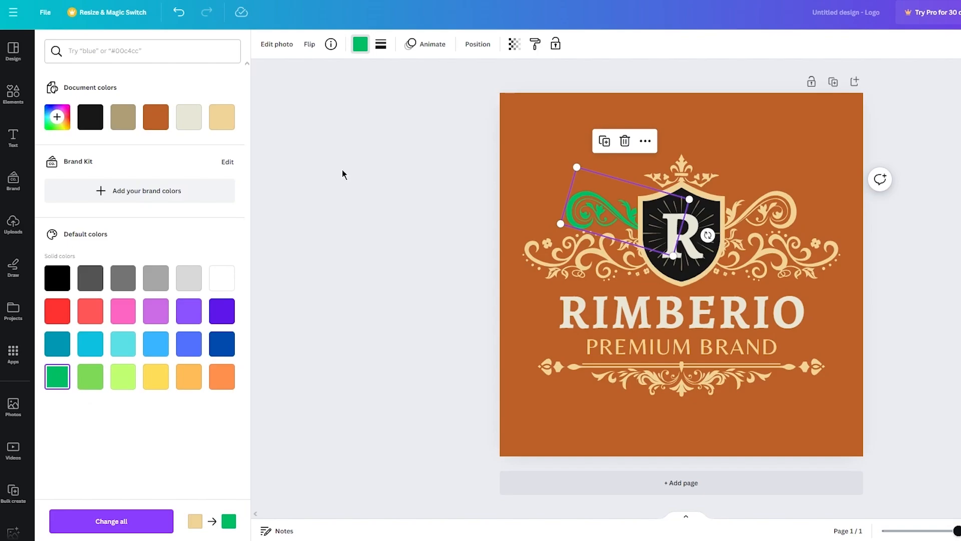
Recolour the crown ornament above the shield and the upper-right scroll ornament to the default solid green
left_click(693, 169)
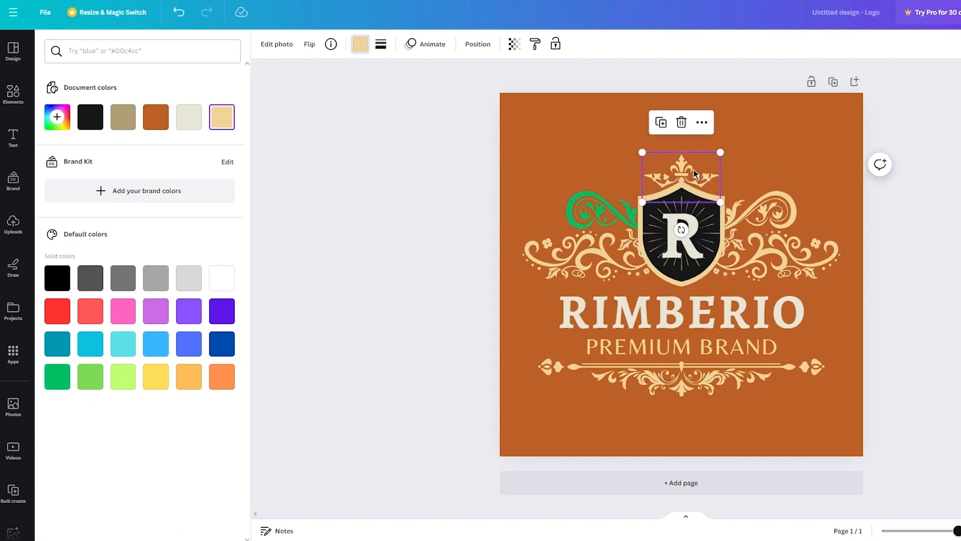
left_click(361, 48)
left_click(361, 46)
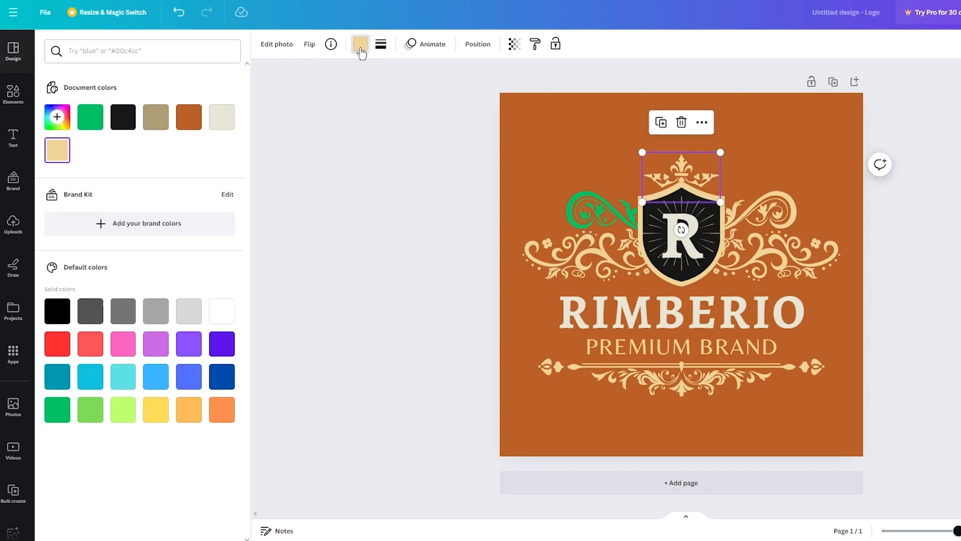
left_click(55, 409)
left_click(741, 203)
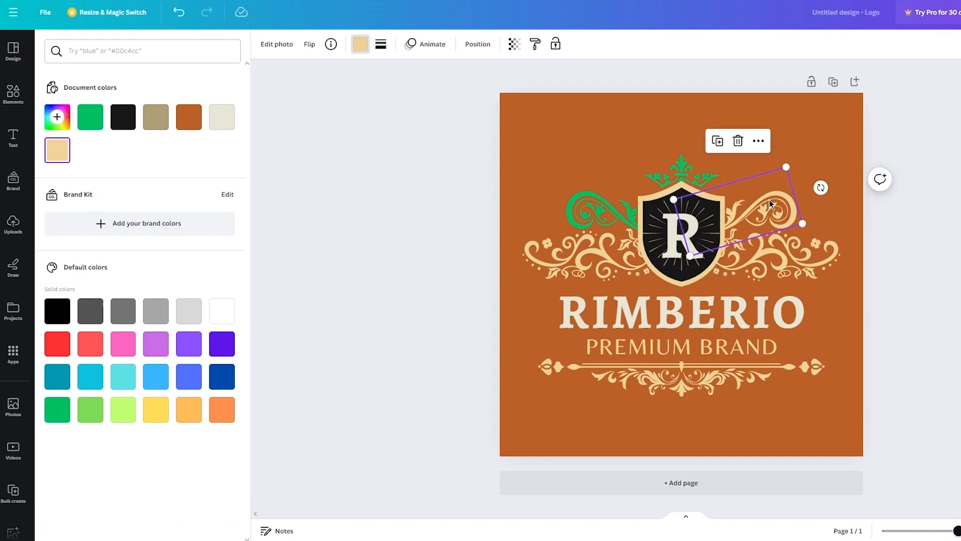
left_click(360, 46)
left_click(360, 46)
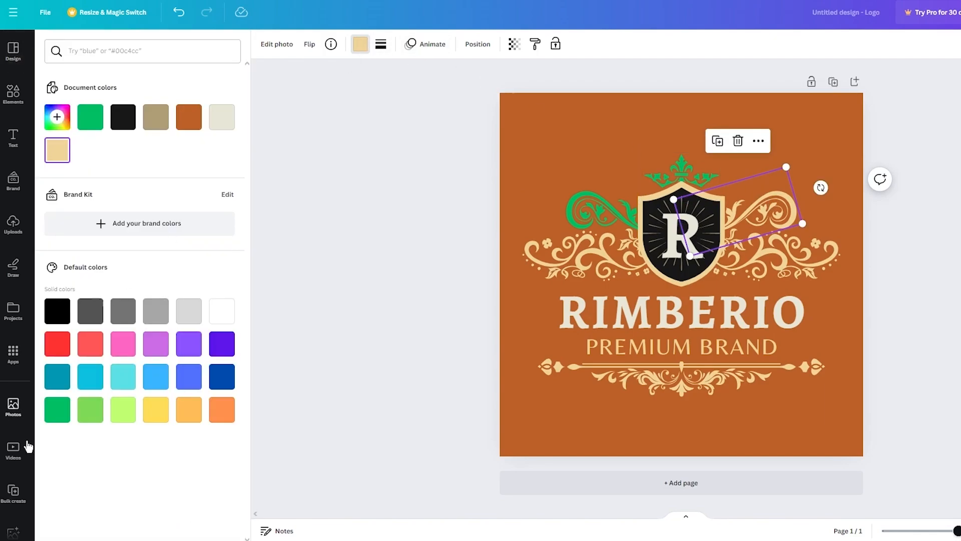
left_click(57, 409)
Recolour the lower-right and lower-left floral scroll ornaments beside the shield to the same green
left_click(756, 270)
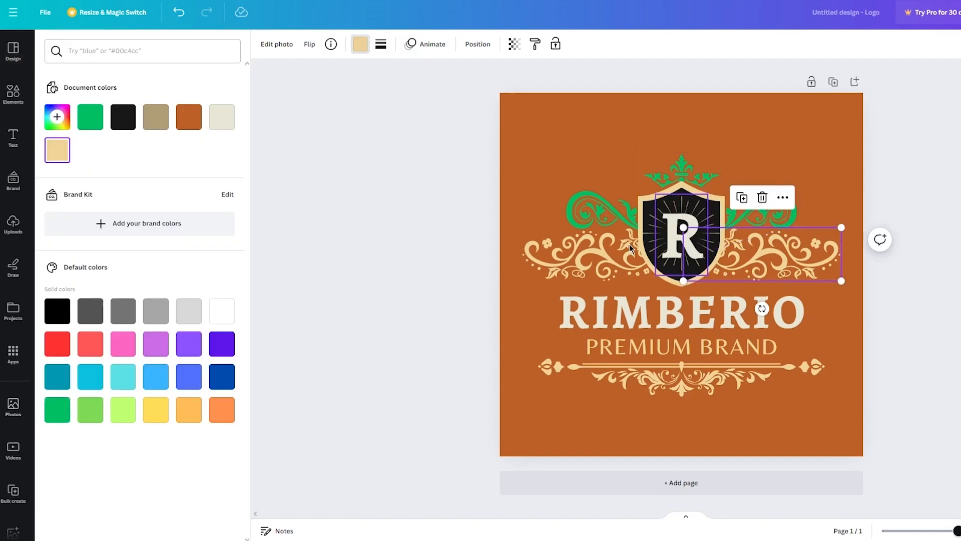
left_click(53, 411)
left_click(535, 235)
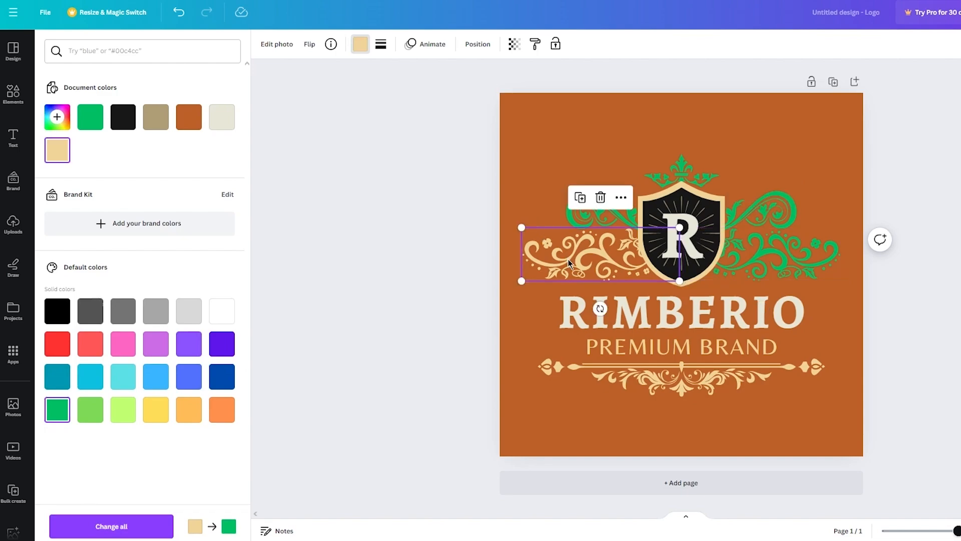
left_click(57, 414)
Recolour both halves of the horizontal divider line beneath the PREMIUM BRAND text light blue
left_click(648, 375)
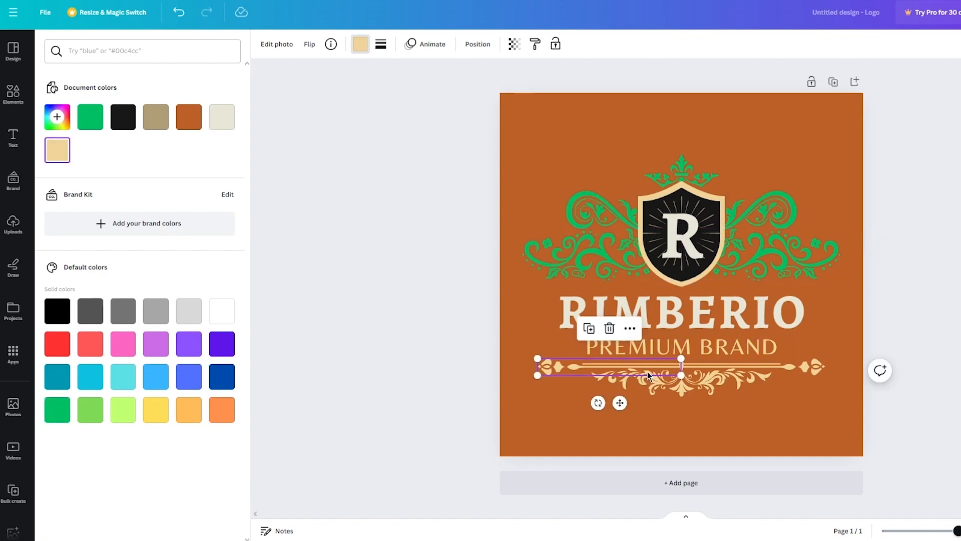
left_click(57, 409)
left_click(728, 372)
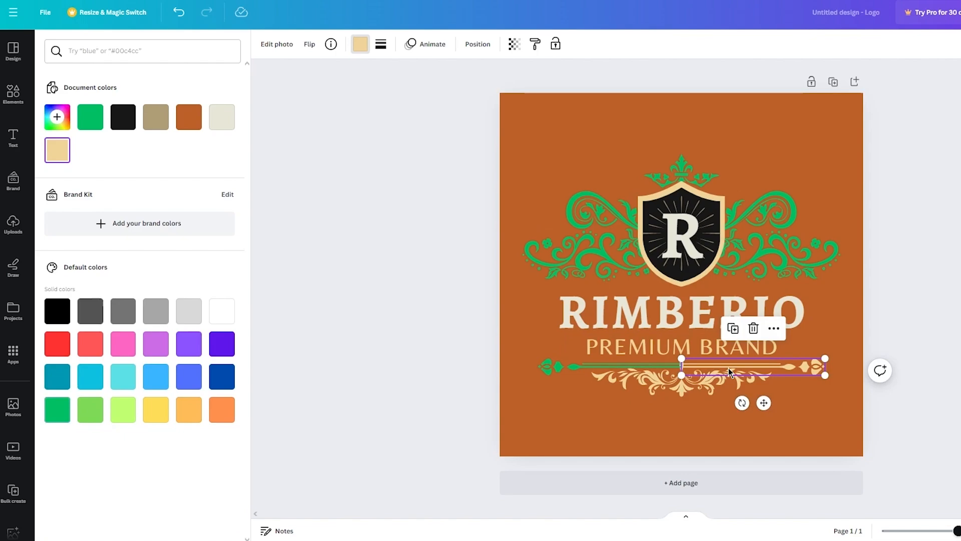
left_click(148, 383)
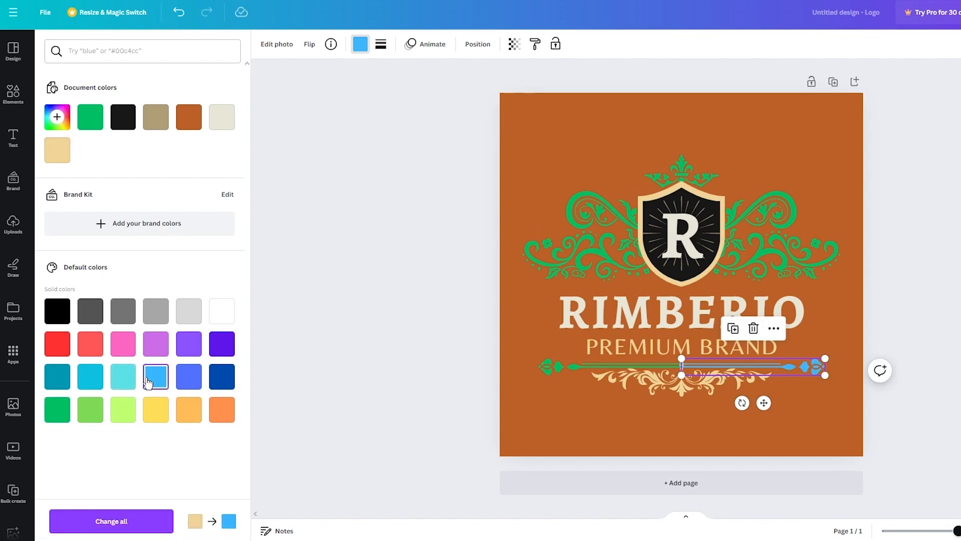
left_click(557, 367)
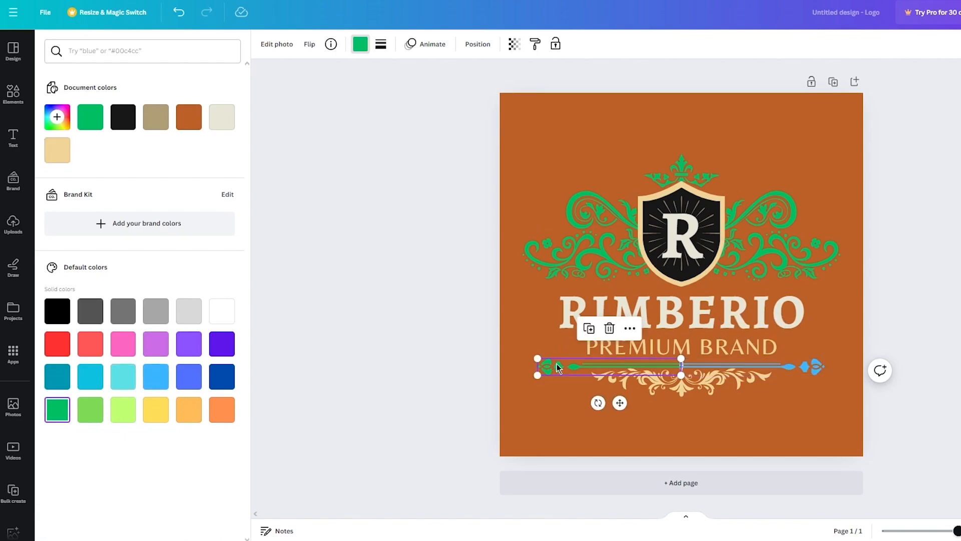
left_click(150, 376)
Recolour the floral flourish below the divider line to the default solid yellow
left_click(704, 394)
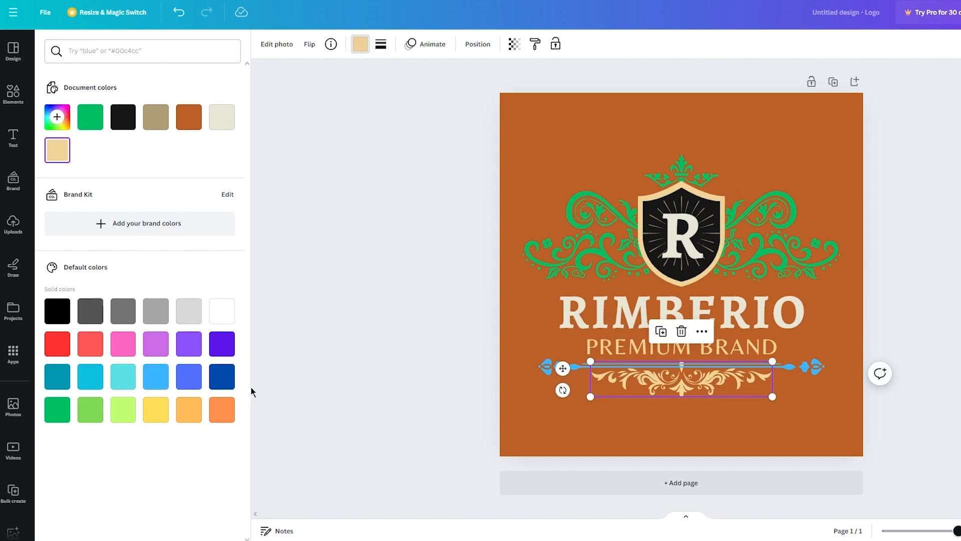
left_click(161, 418)
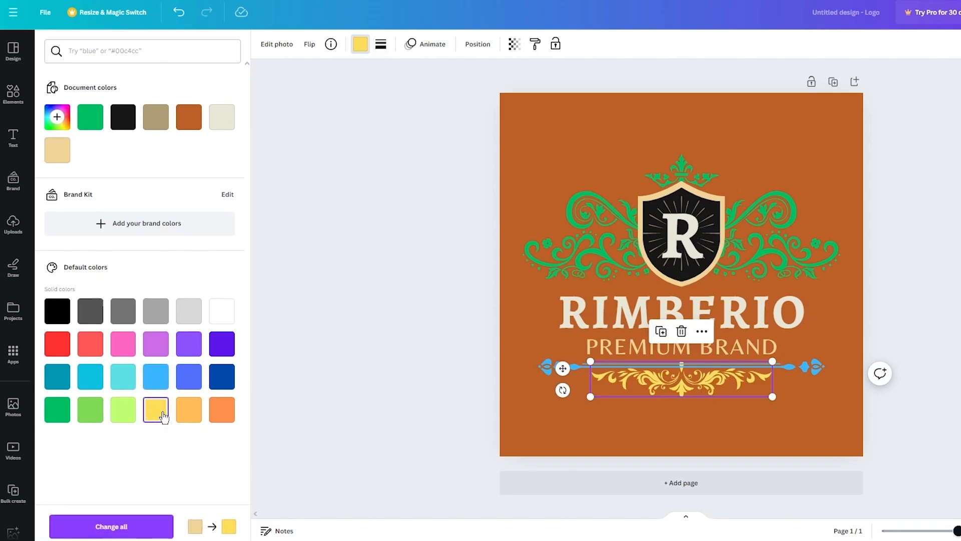
left_click(358, 359)
Recolour the PREMIUM BRAND text yellow and set its font to Alegreya
left_click(668, 343)
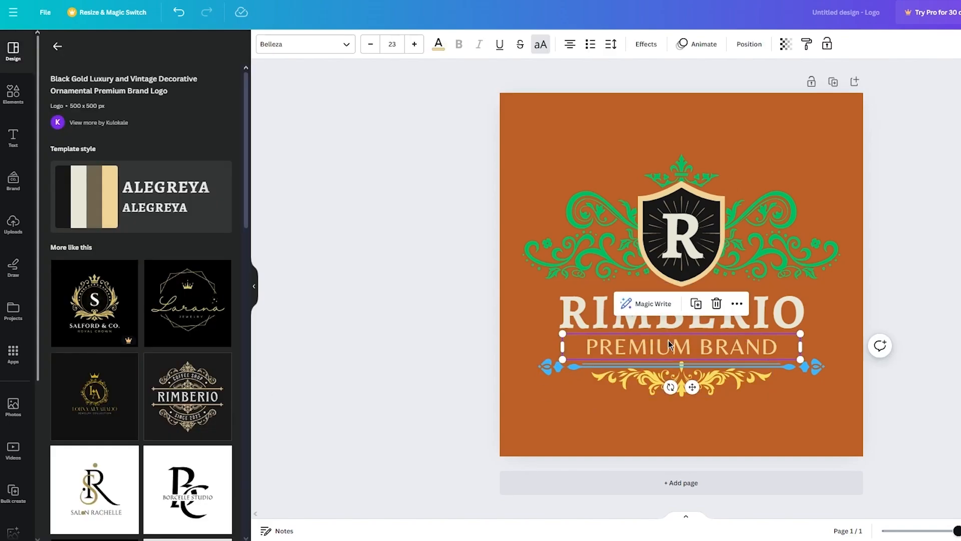
left_click(438, 44)
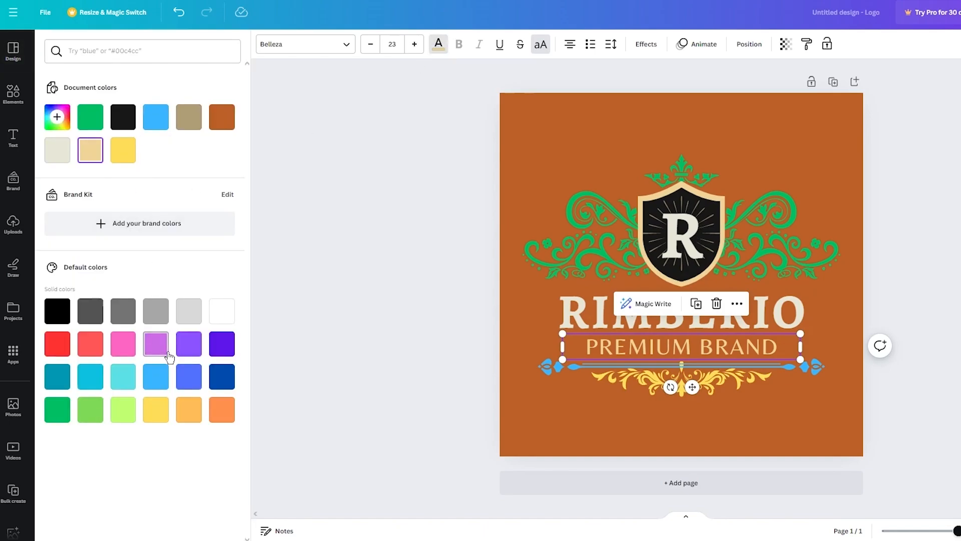
left_click(166, 420)
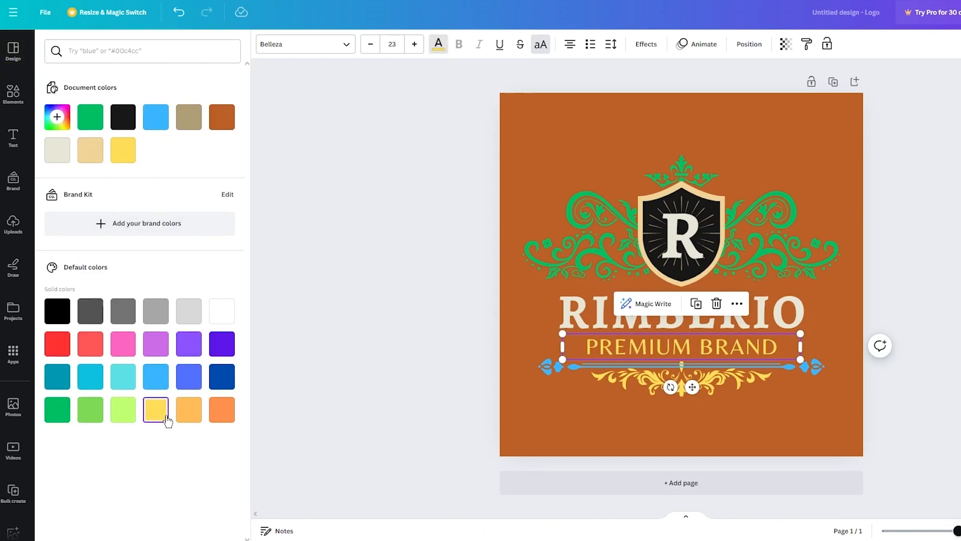
left_click(317, 43)
left_click(139, 171)
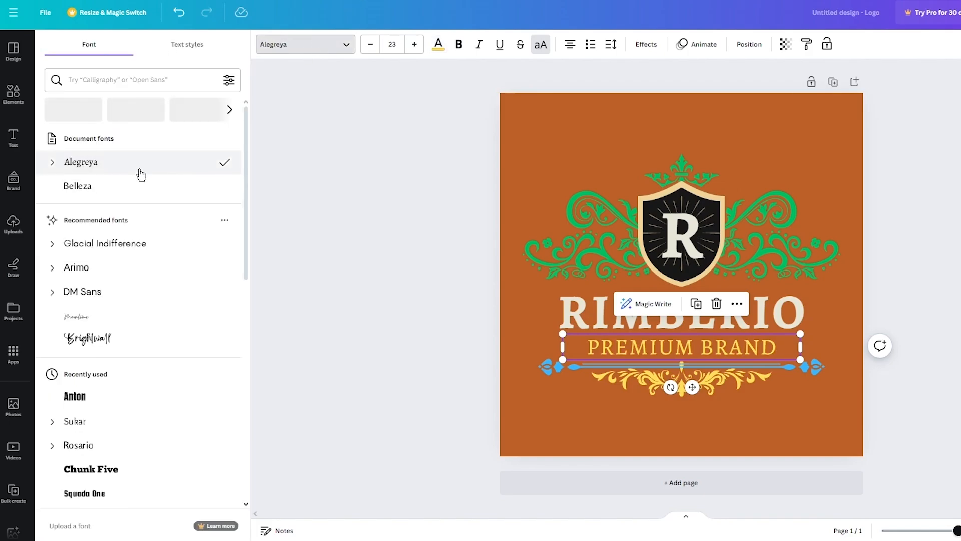
Recolour the RIMBERIO text black and set its font to Sukar
left_click(398, 291)
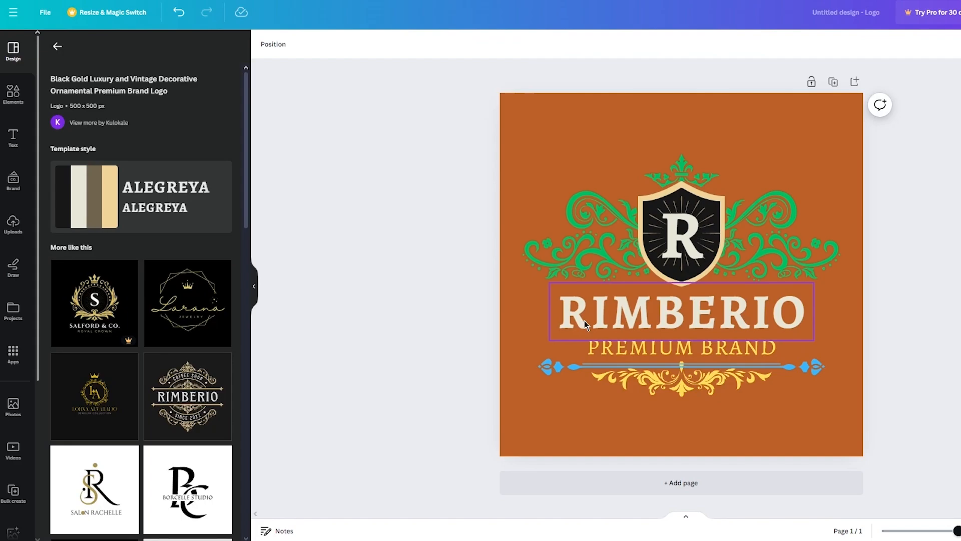
left_click(614, 319)
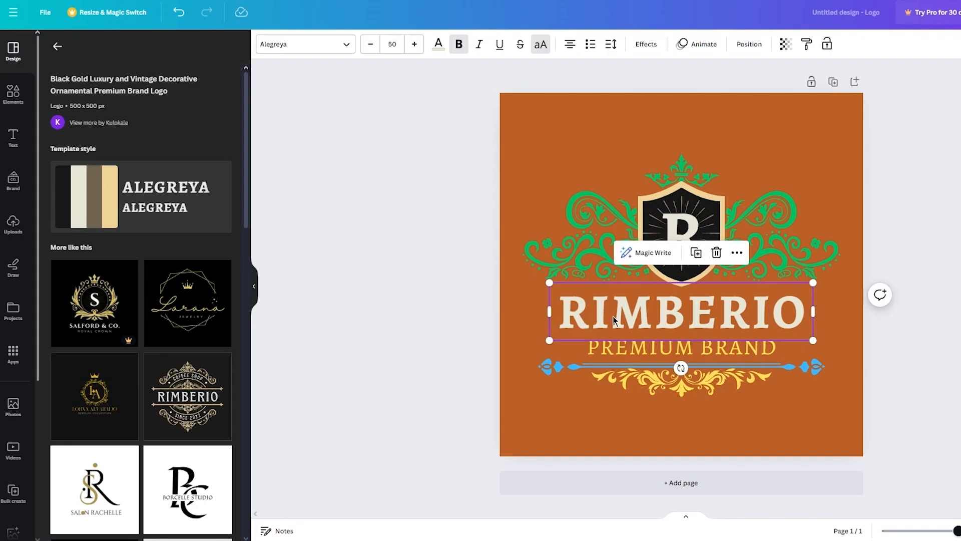
left_click(439, 44)
left_click(57, 313)
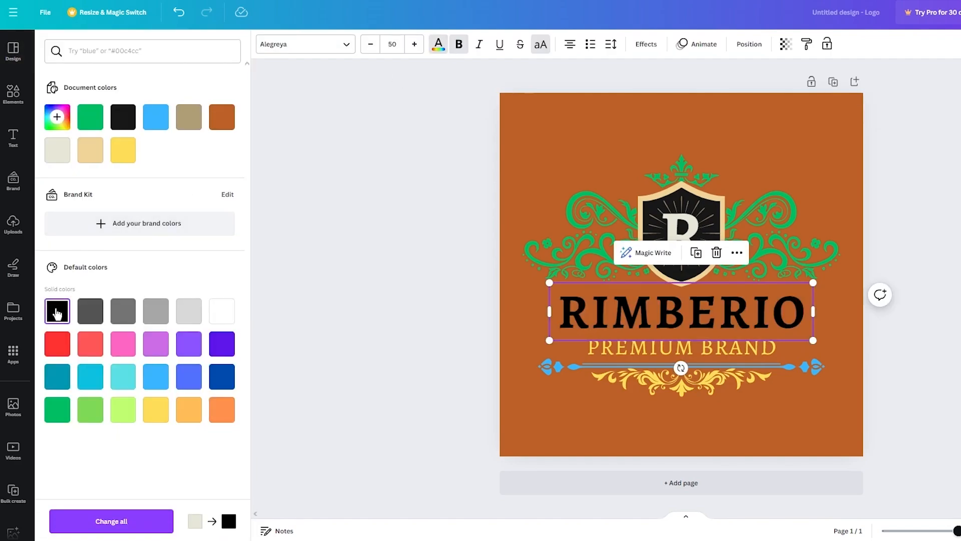
left_click(322, 45)
scroll(137, 313, "down", 1)
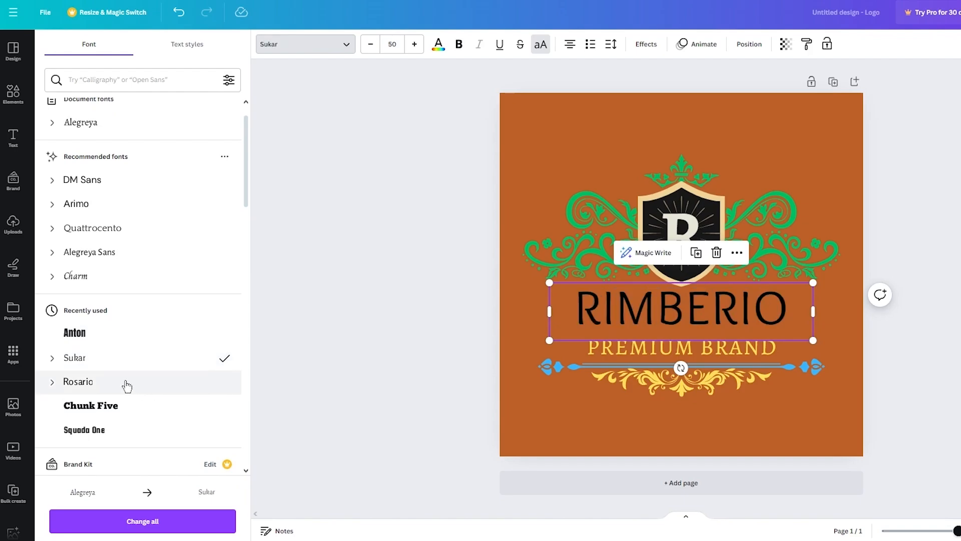
Try the Montserrat font on the RIMBERIO text and undo that font change
scroll(126, 385, "down", 5)
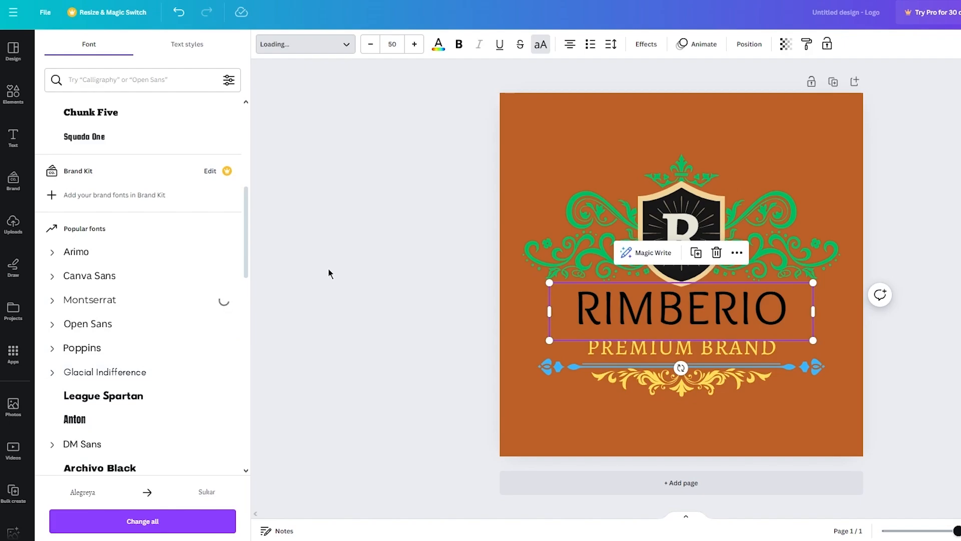
left_click(374, 305)
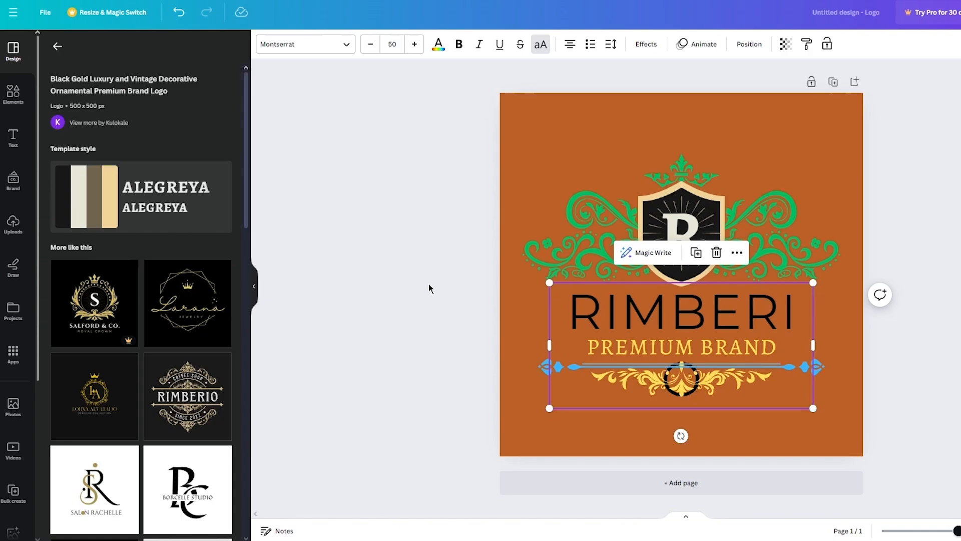
left_click(397, 233)
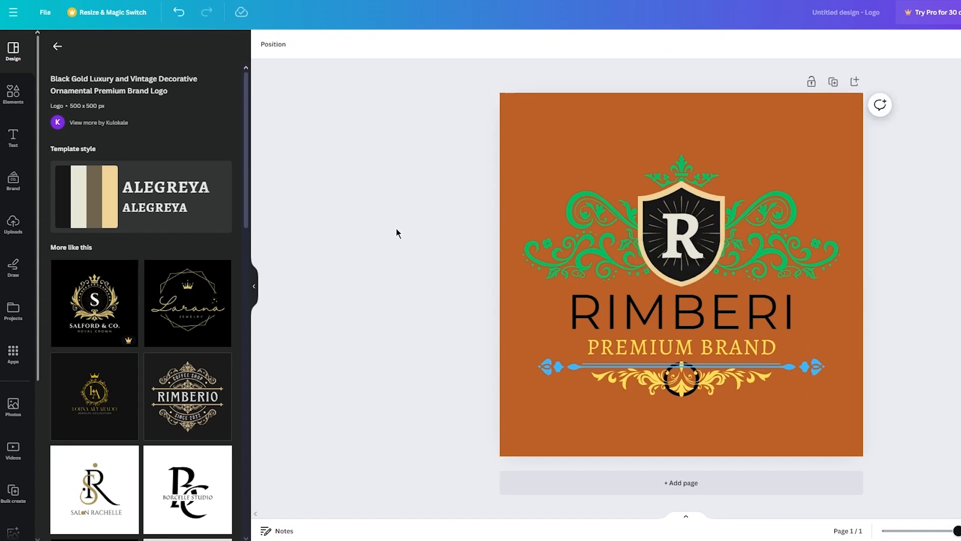
key("ctrl+z")
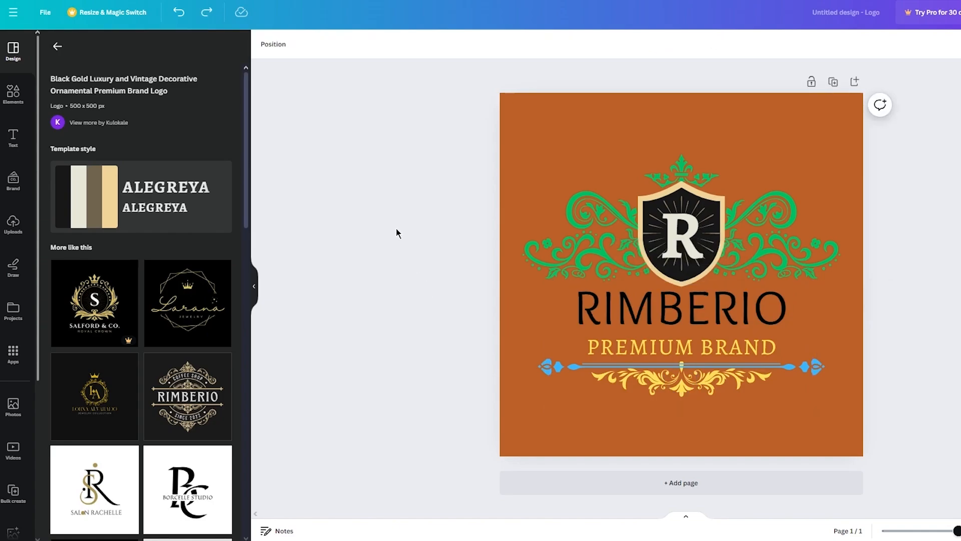
Recolour the letter R inside the shield with the same green as the floral ornaments
left_click(674, 238)
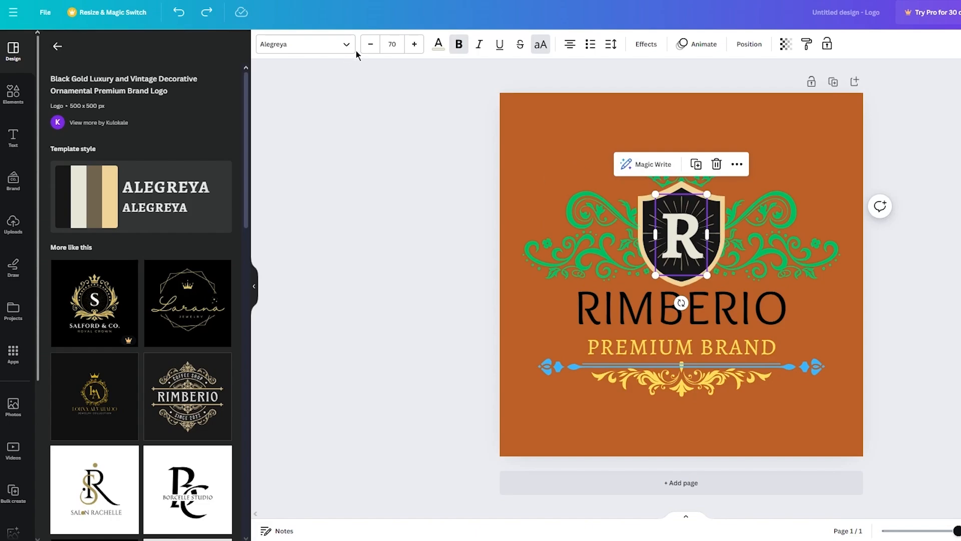
left_click(438, 44)
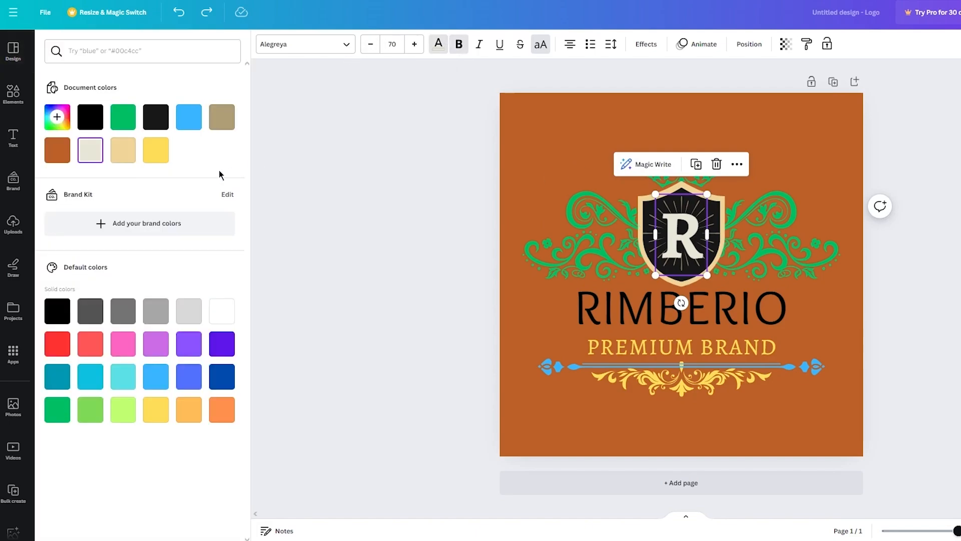
left_click(211, 124)
left_click(189, 120)
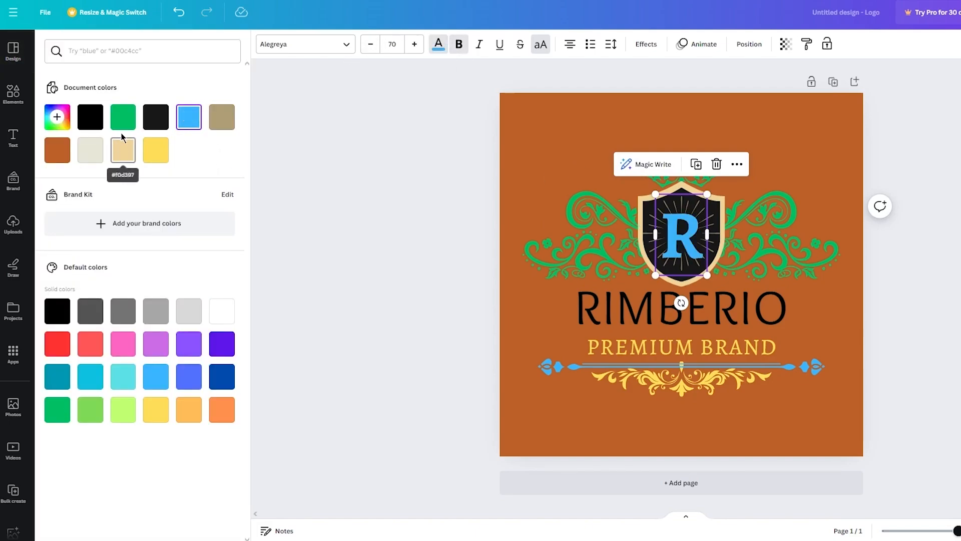
left_click(123, 116)
left_click(398, 195)
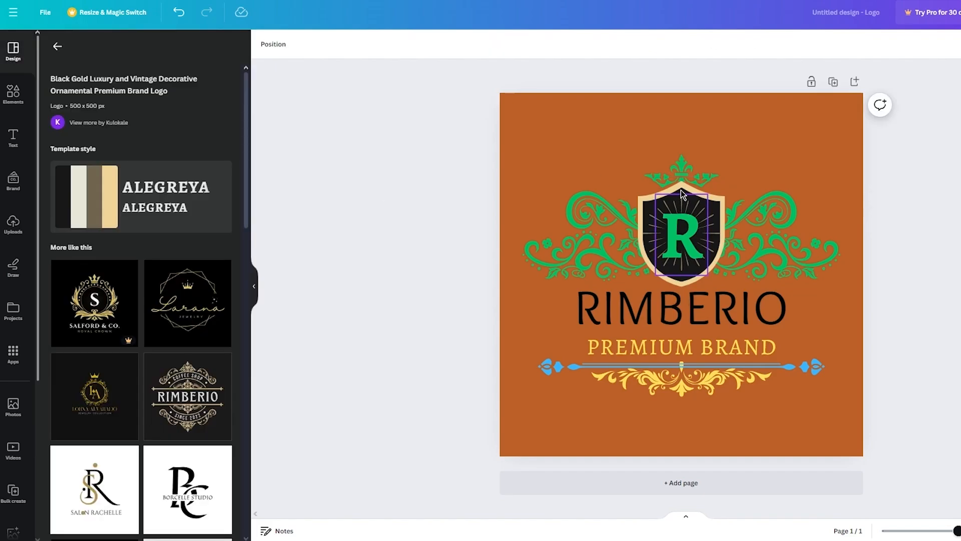
Recolour the sunburst rays inside the shield yellow (#ffde59)
left_click(644, 200)
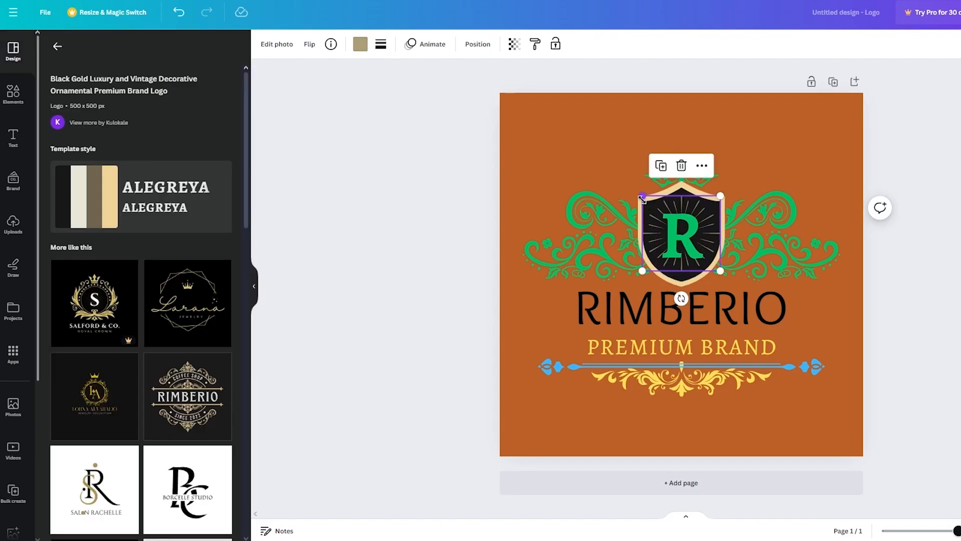
left_click(361, 44)
left_click(118, 160)
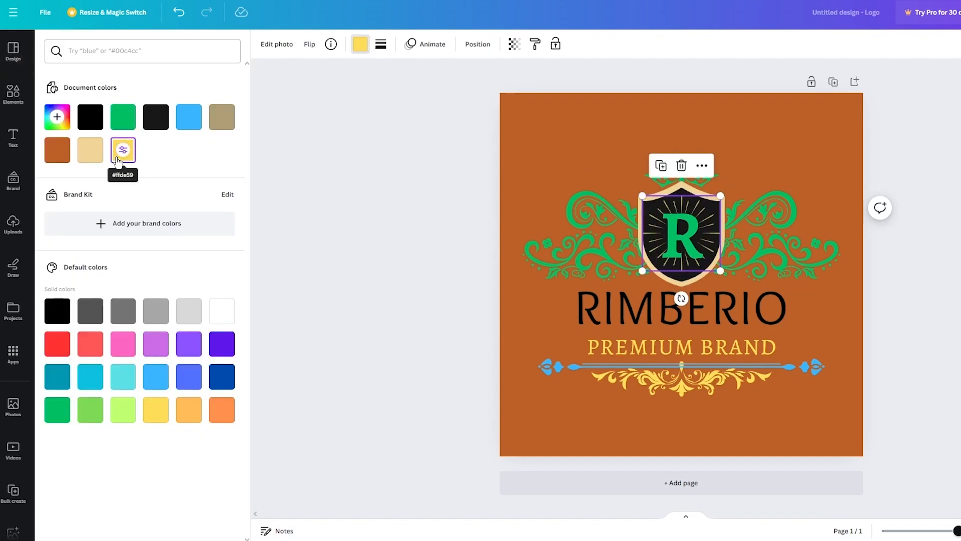
left_click(477, 211)
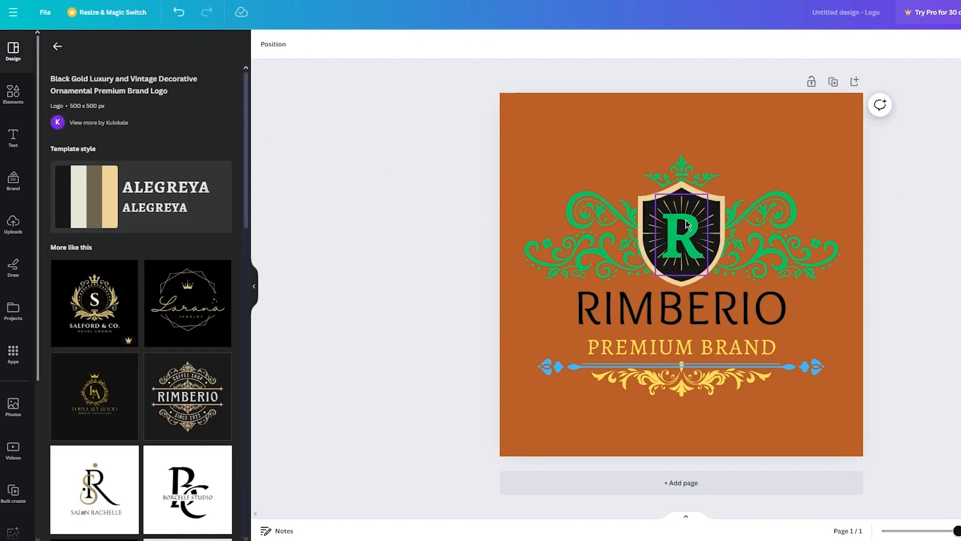
Try several colours on the shield's outer border and settle on the default solid teal
left_click(724, 196)
left_click(360, 44)
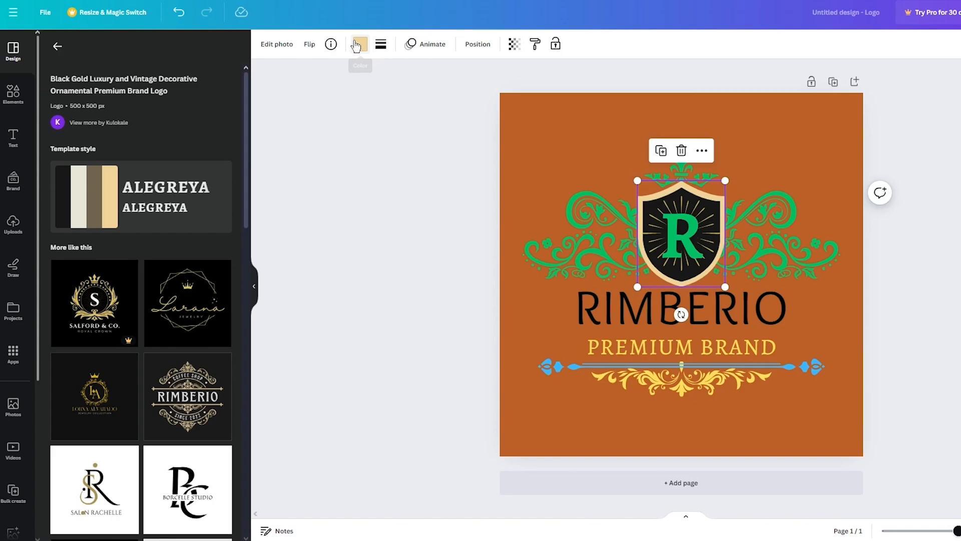
left_click(226, 124)
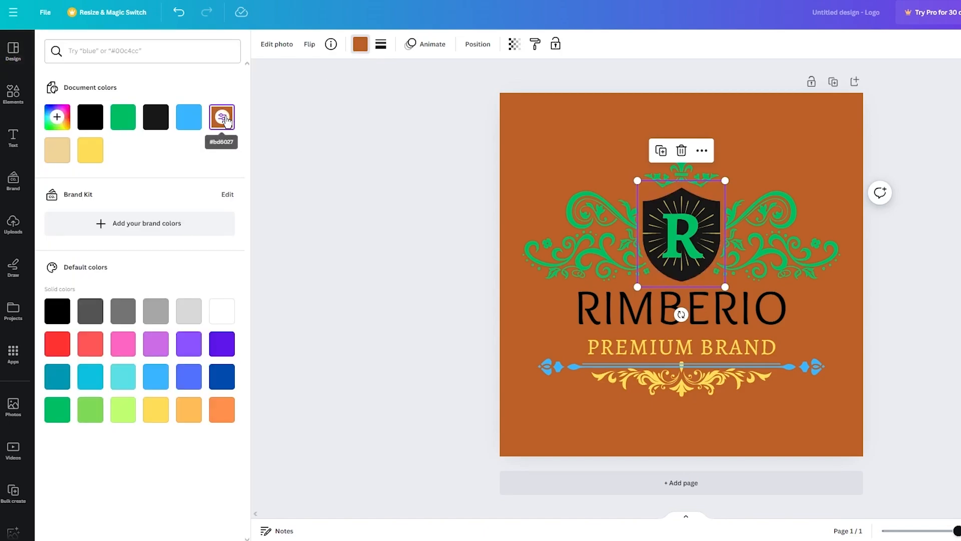
left_click(228, 352)
left_click(221, 378)
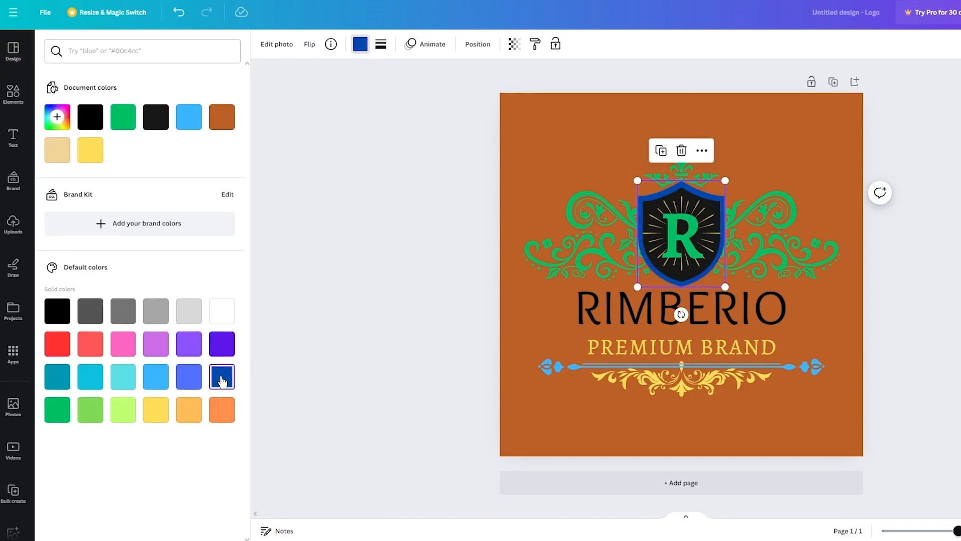
left_click(128, 382)
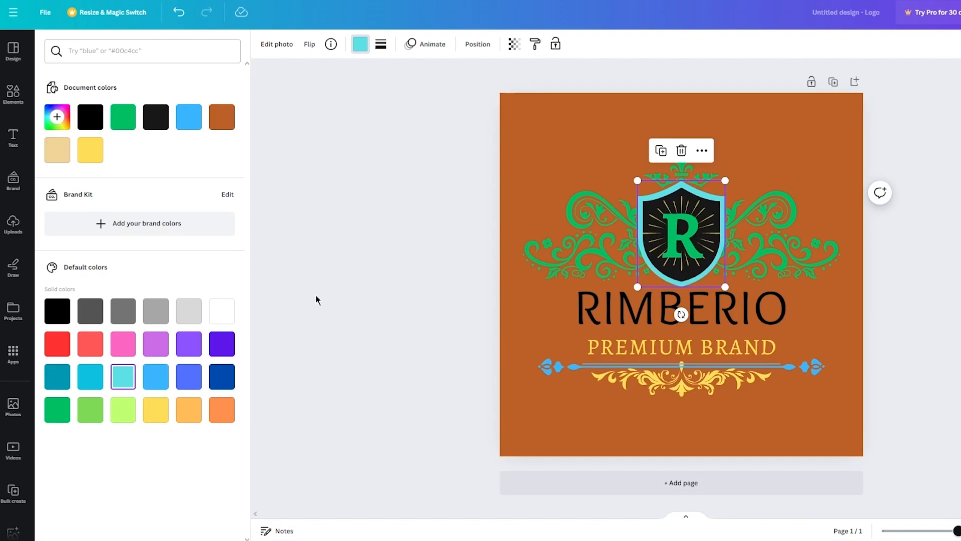
left_click(64, 379)
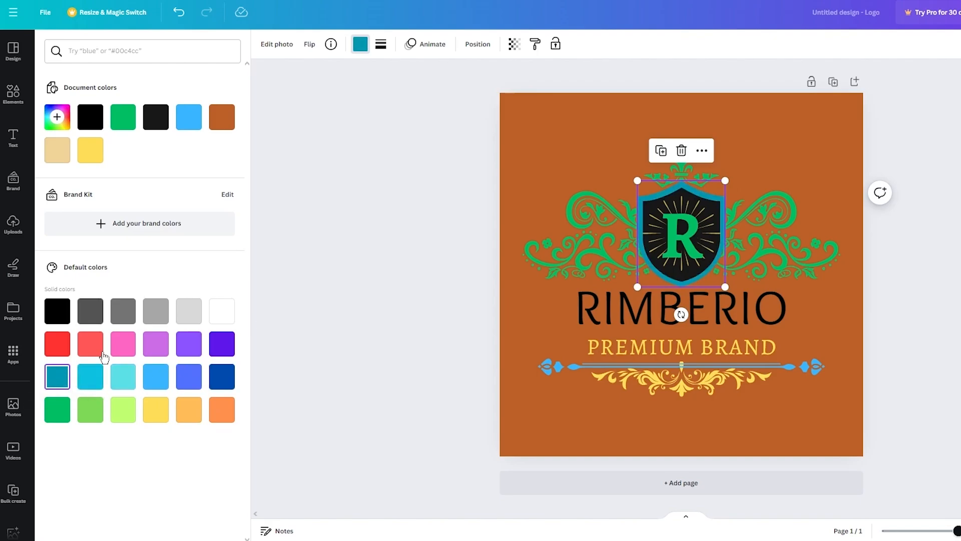
left_click(351, 276)
left_click(351, 279)
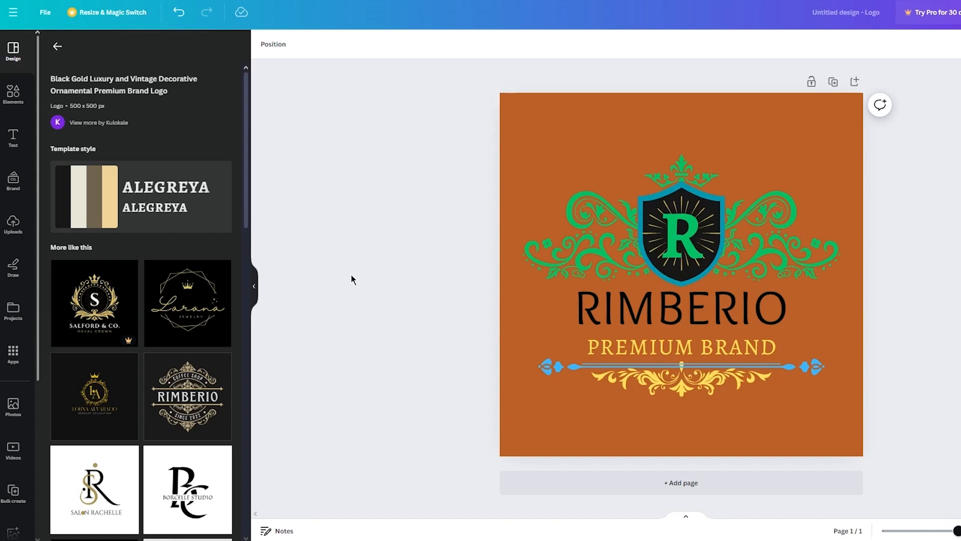
Delete all the logo elements from the page and clear its brown background
left_click_drag(419, 82, 902, 447)
key("Delete")
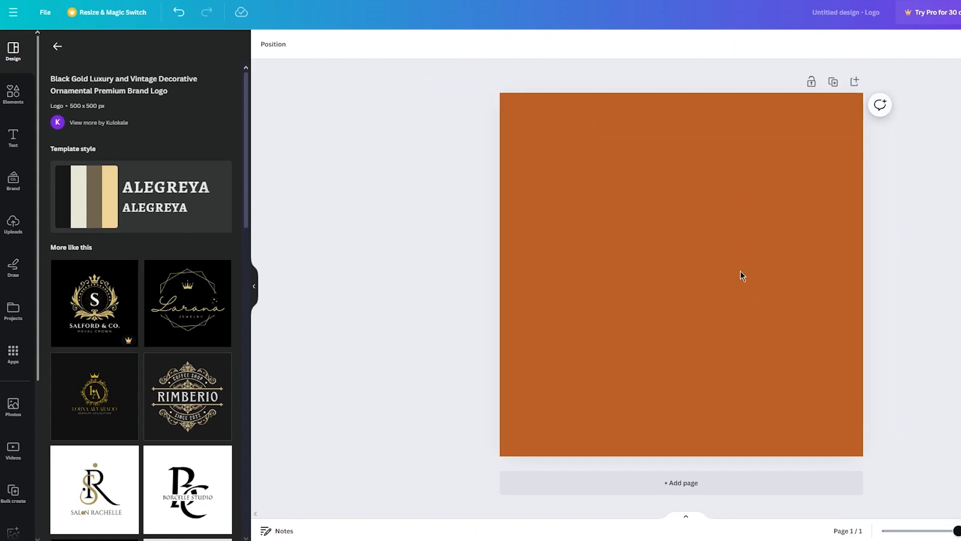
left_click(726, 261)
left_click(265, 44)
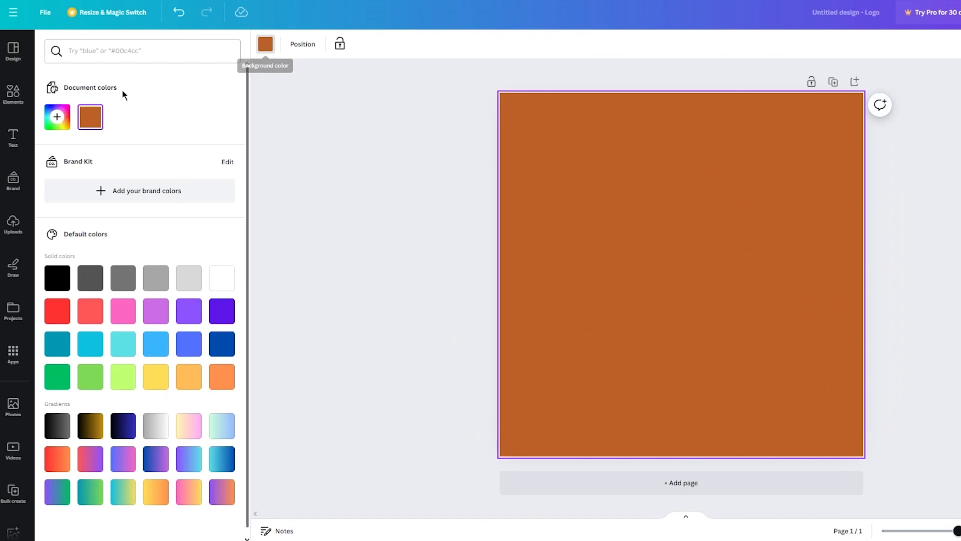
left_click(57, 118)
key("Delete")
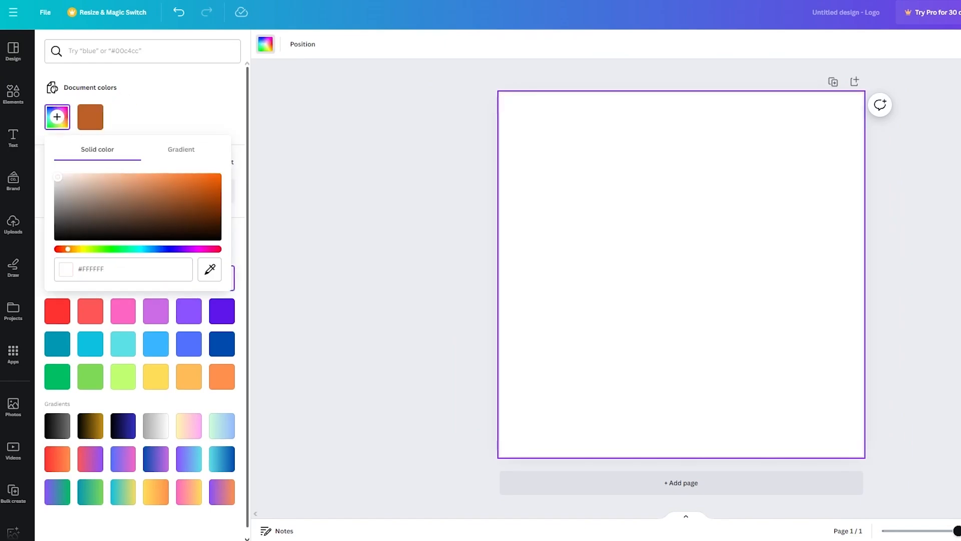
left_click(402, 209)
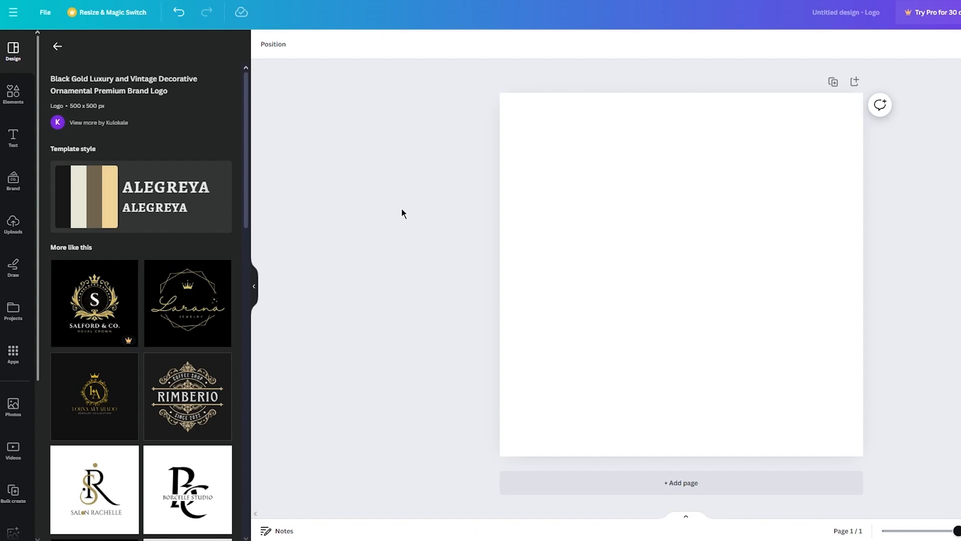
Set the empty page's background to the default solid yellow
left_click(574, 204)
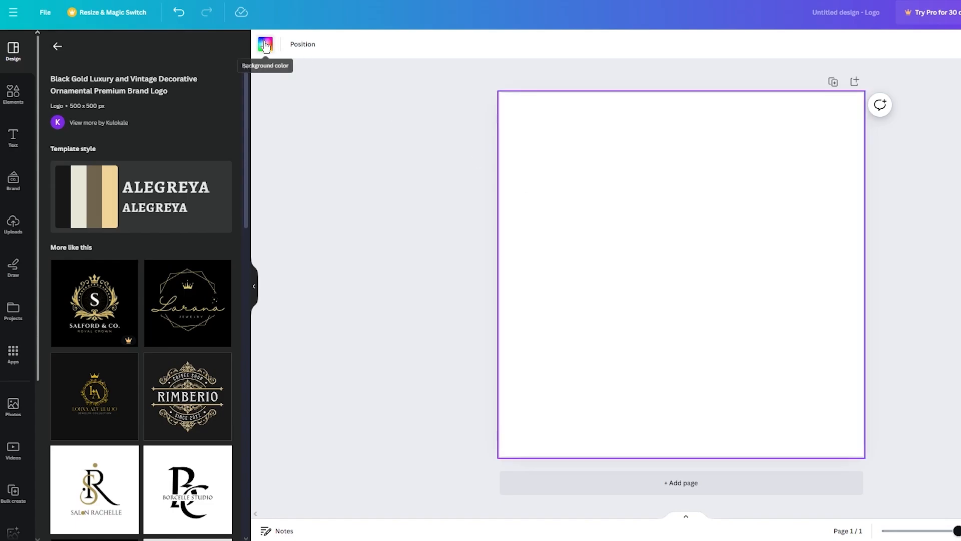
left_click(265, 46)
left_click(157, 381)
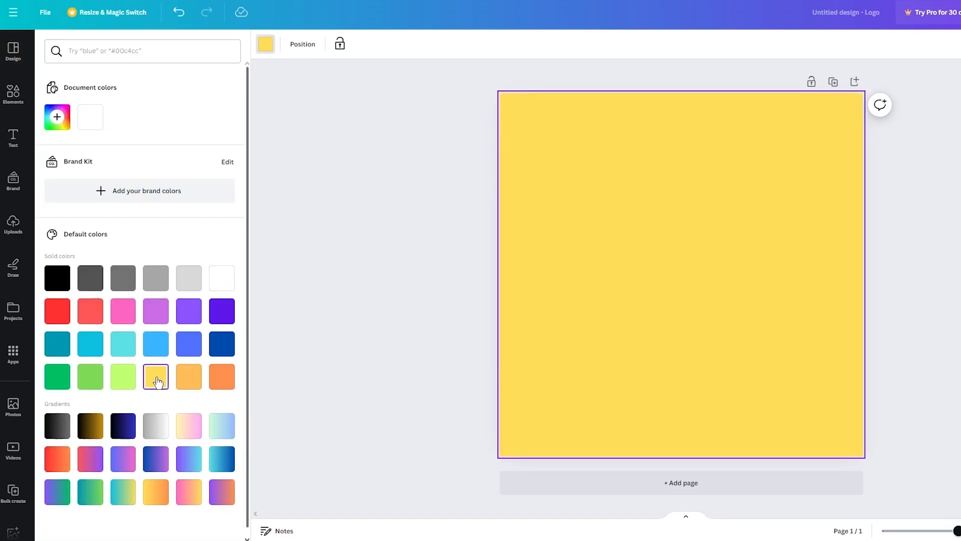
left_click(395, 303)
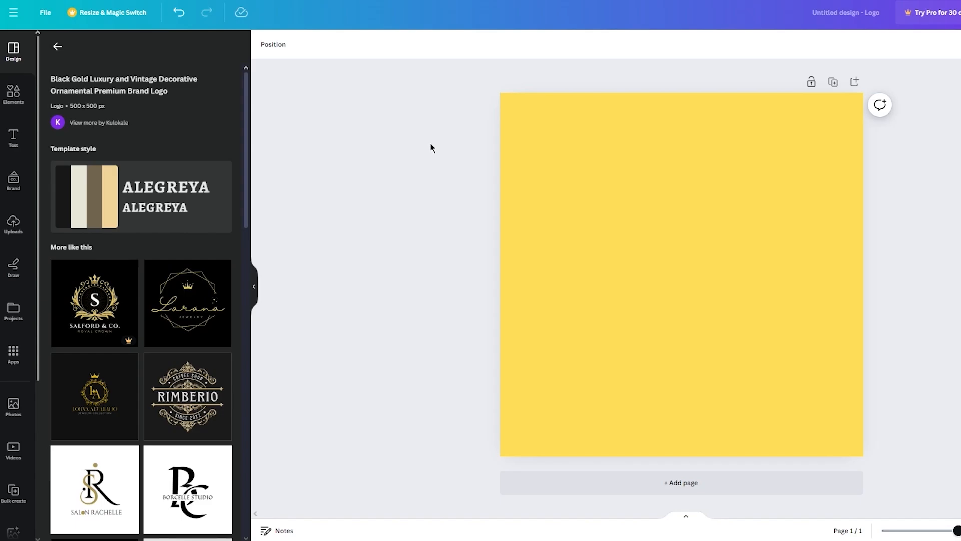
Place the uploaded dark sports car photo without the SUPER CAR lettering on the page and open its photo editing options
left_click(11, 98)
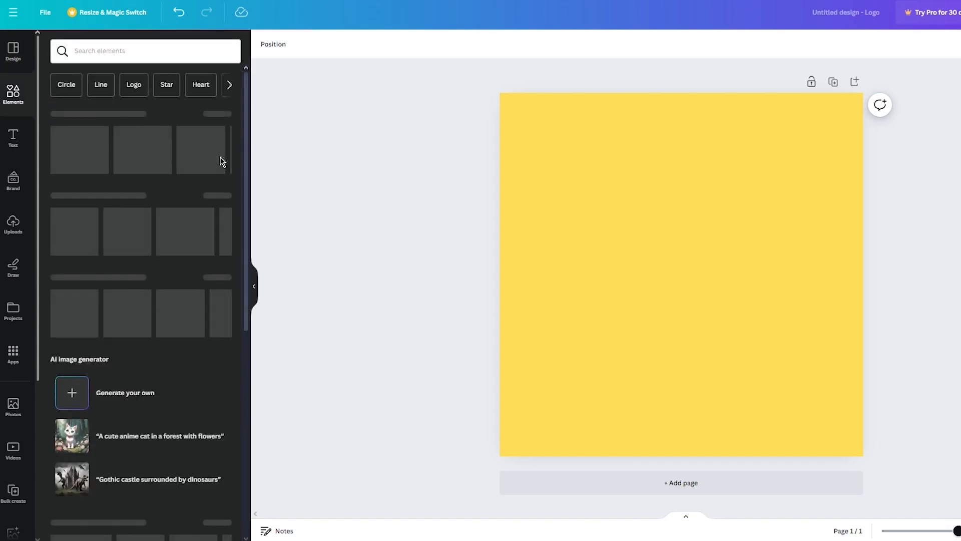
left_click(18, 220)
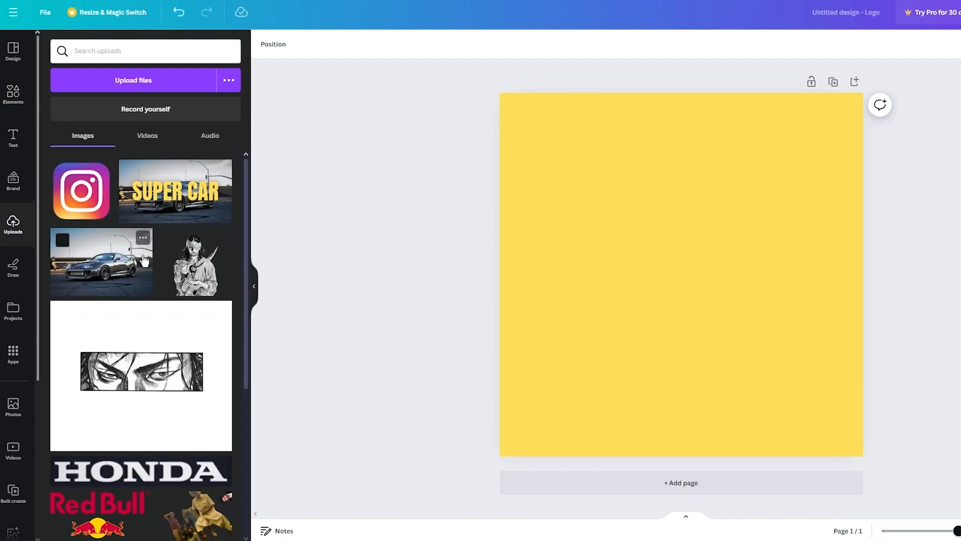
left_click(125, 263)
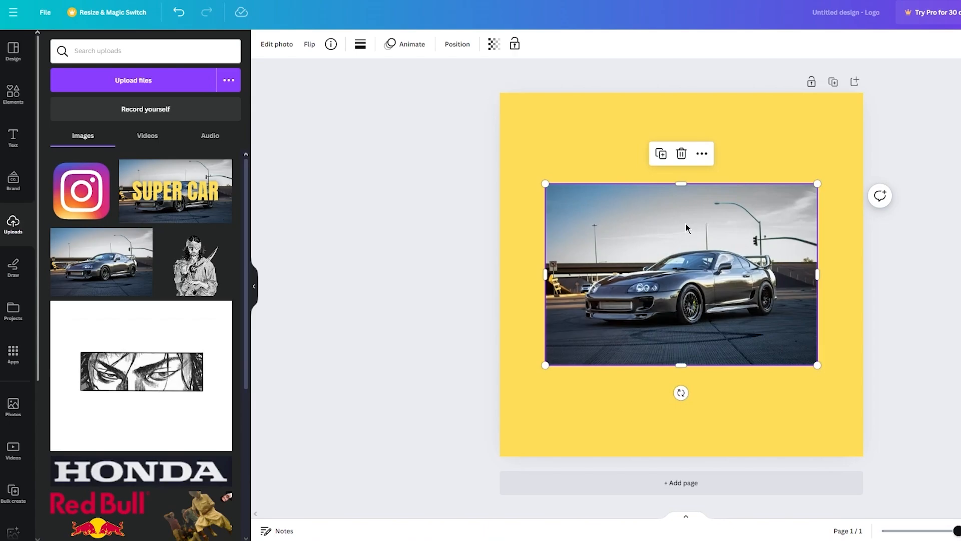
left_click(270, 46)
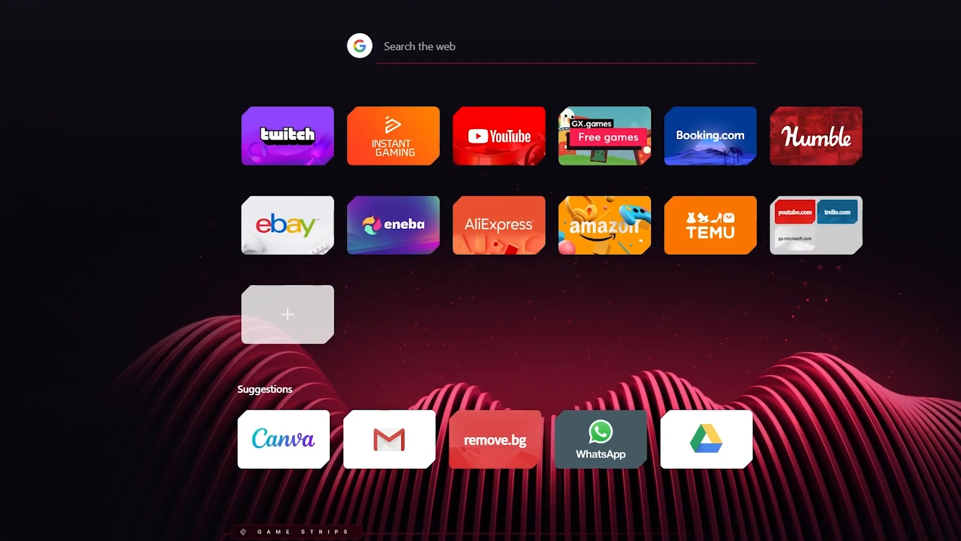
Switch to the remove.bg website and start uploading an image from the computer
type("remo")
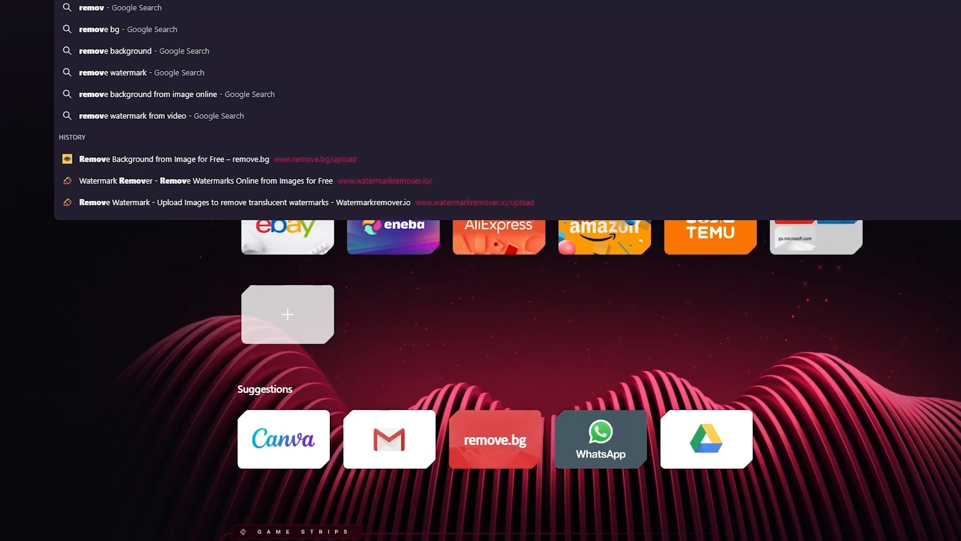
key("Return")
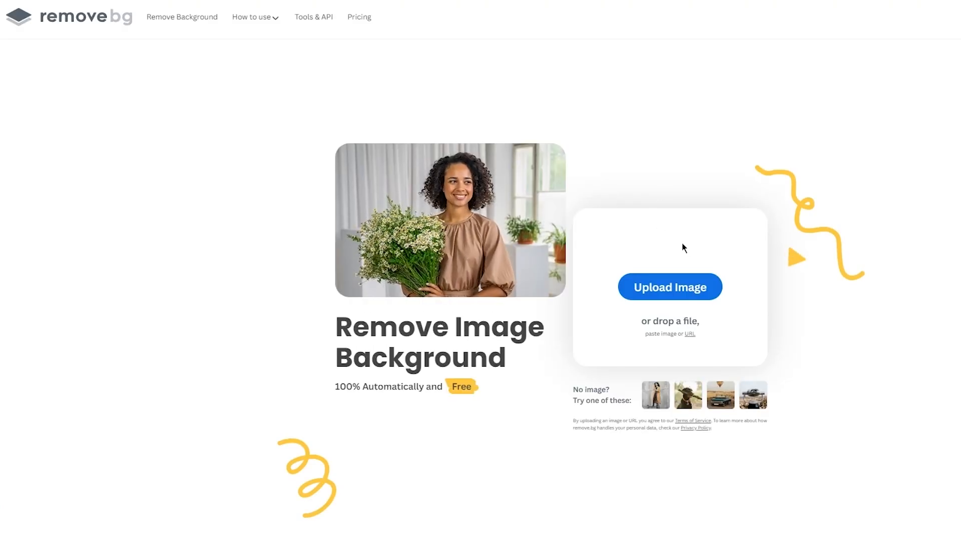
left_click(692, 282)
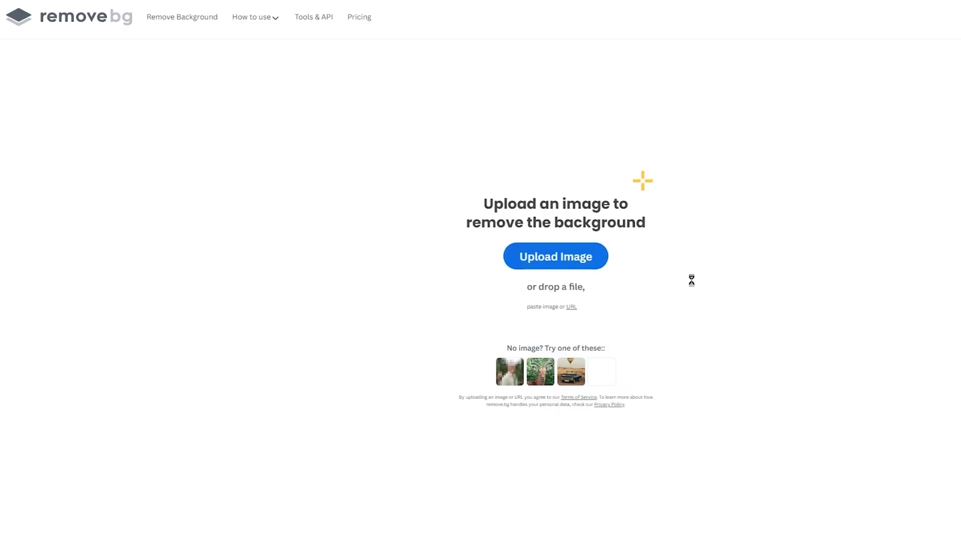
Upload the PNG logo with the blue convertible on orange and download its background-free version at 500 × 500 px
scroll(438, 132, "down", 3)
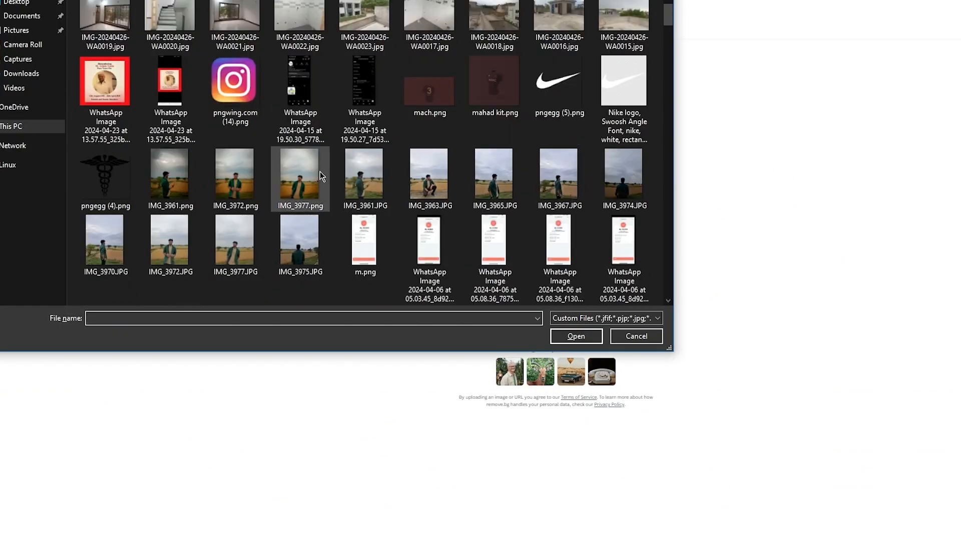
scroll(320, 171, "down", 5)
scroll(320, 172, "down", 3)
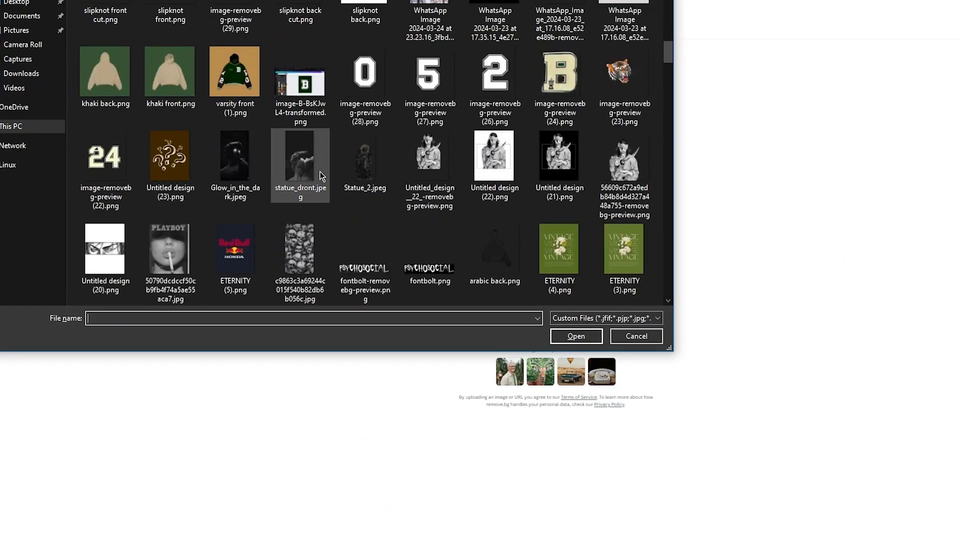
scroll(320, 172, "down", 6)
scroll(320, 171, "up", 15)
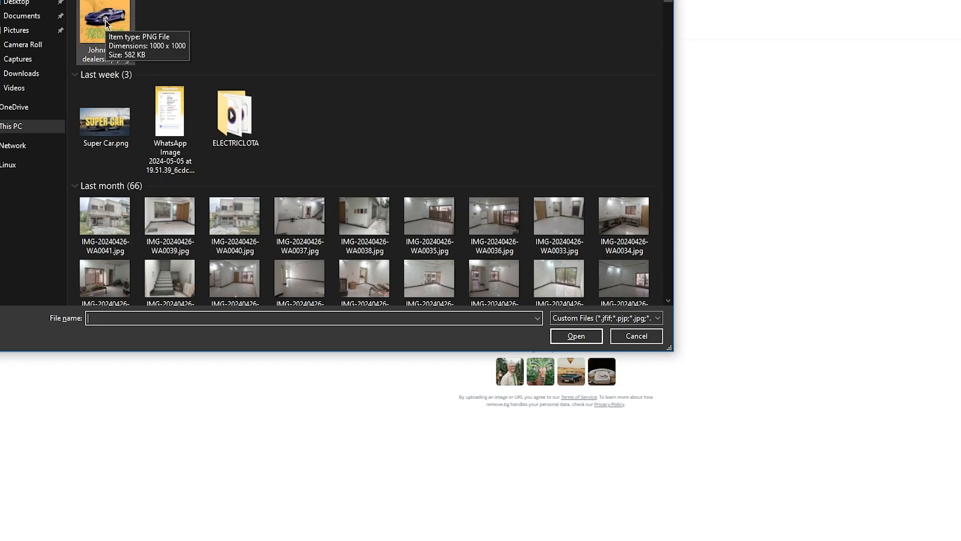
double_click(105, 20)
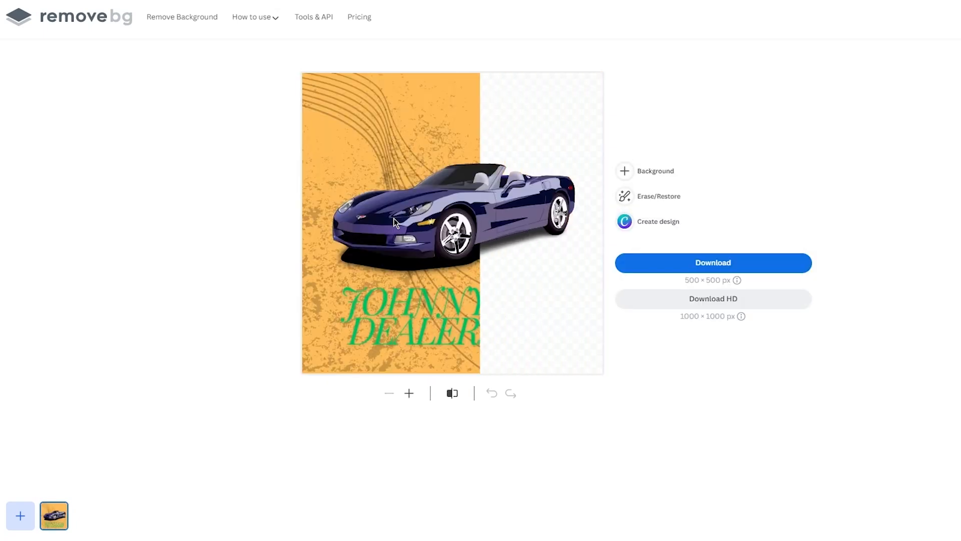
left_click(681, 258)
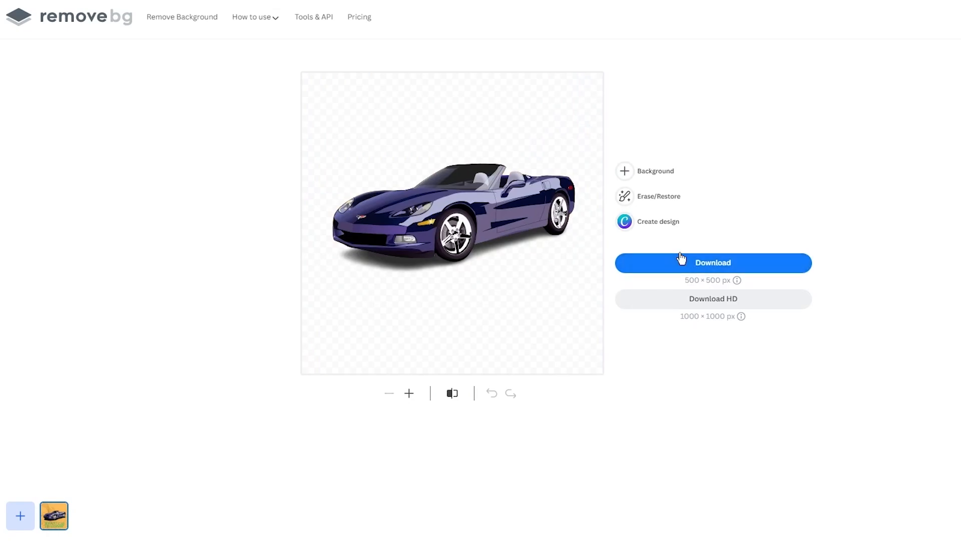
left_click(699, 268)
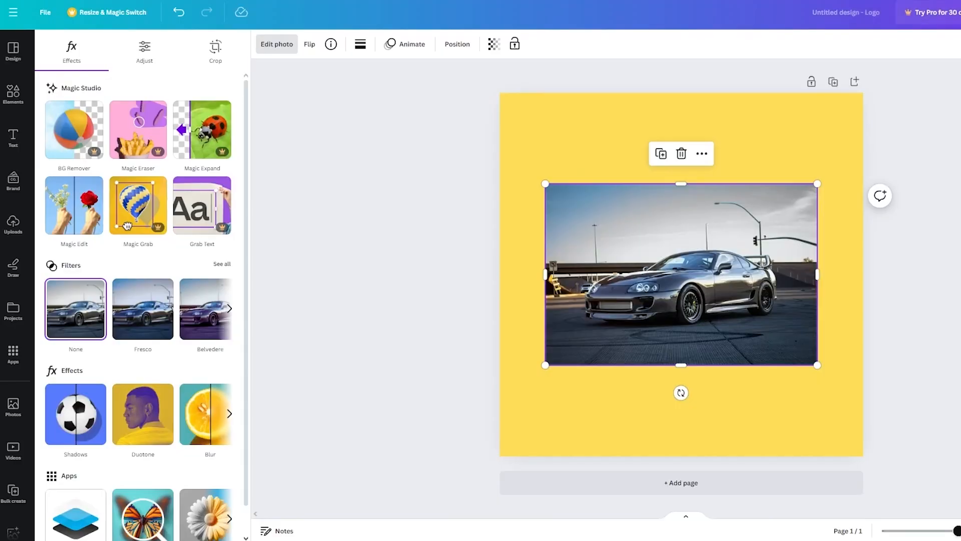
Switch back to Canva, delete the dark sports car photo and place the downloaded convertible cutout on the yellow page
key("Delete")
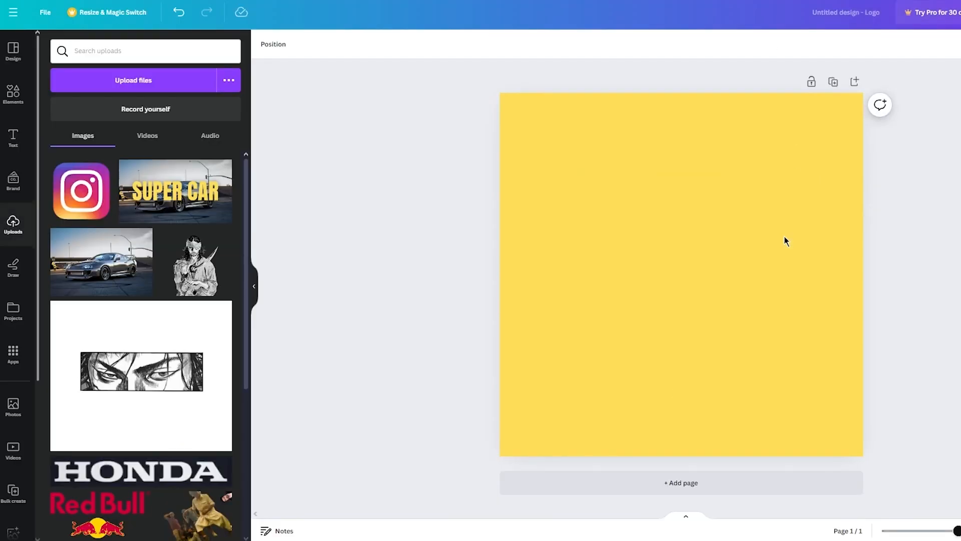
left_click_drag(896, 18, 716, 230)
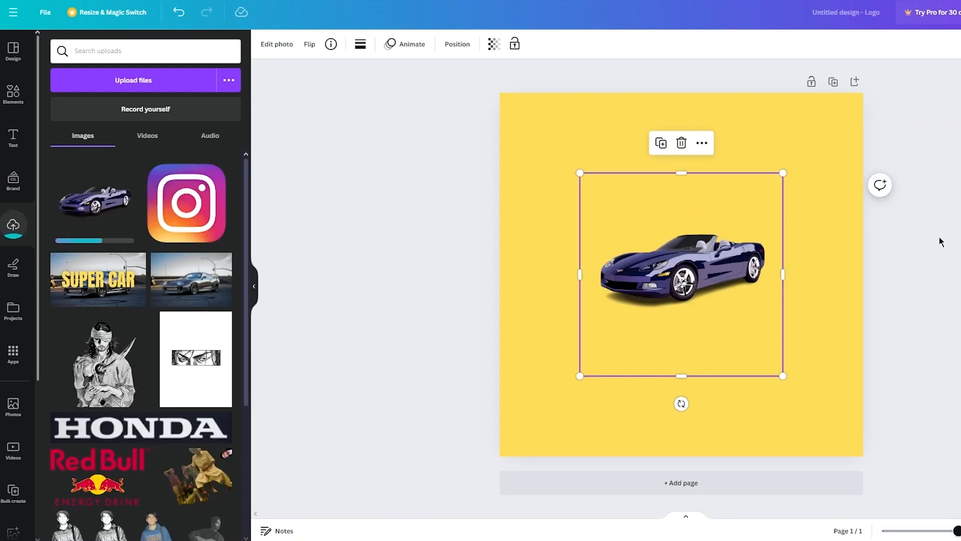
left_click(939, 237)
Enlarge the convertible cutout to nearly the full page width and centre it on the page
left_click(714, 290)
left_click_drag(783, 173, 960, 0)
left_click_drag(796, 151, 691, 257)
left_click(946, 255)
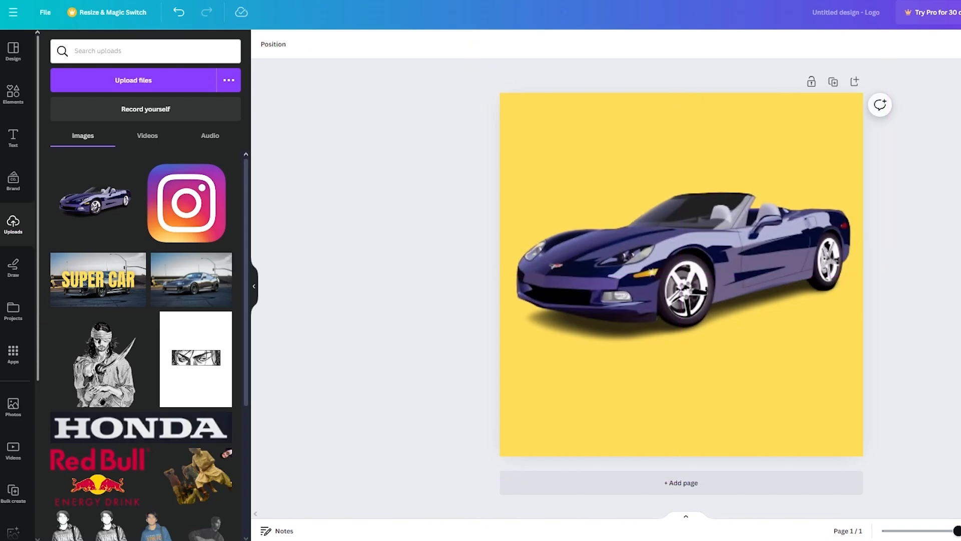
Add the "warren & smith" font combination to the page and place it below the car
left_click(15, 138)
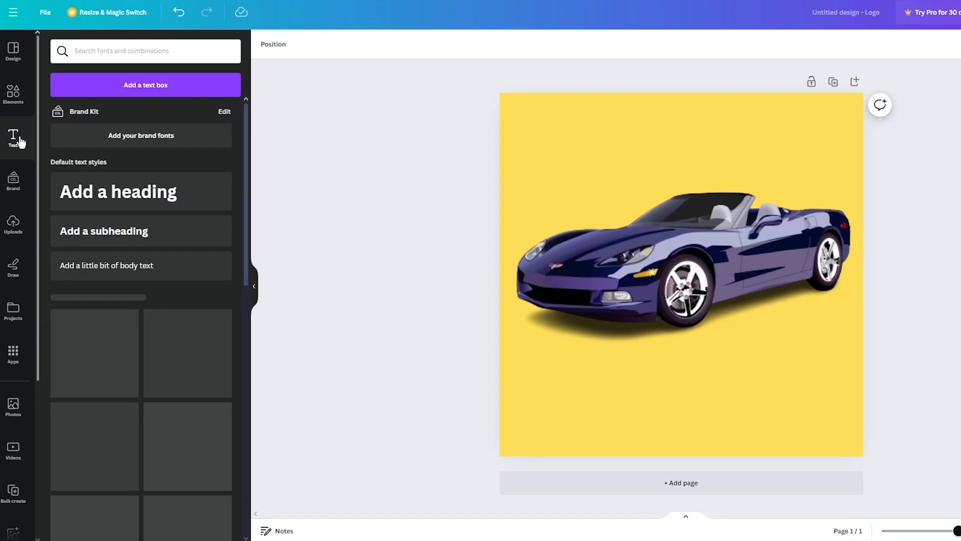
scroll(129, 256, "down", 10)
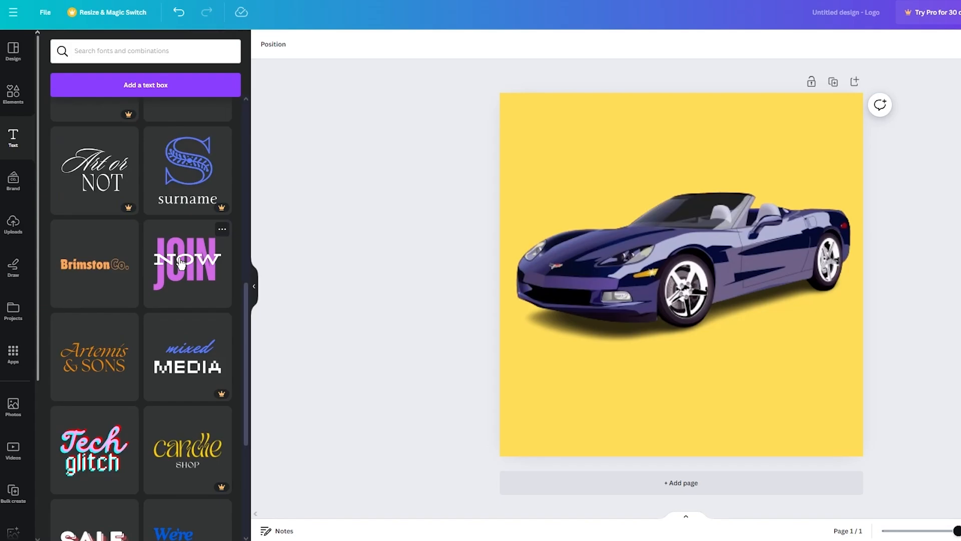
scroll(181, 264, "down", 4)
scroll(114, 335, "down", 6)
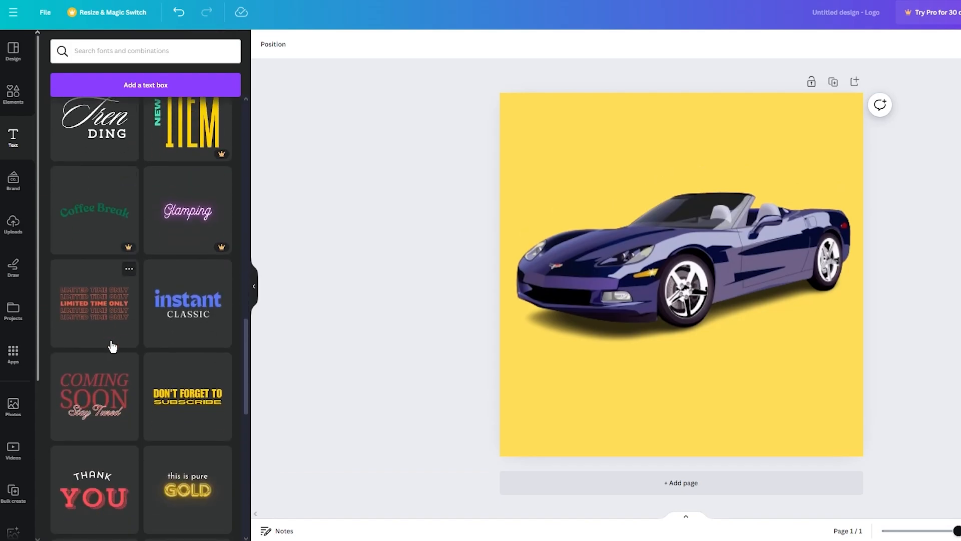
scroll(112, 344, "down", 6)
scroll(112, 345, "down", 5)
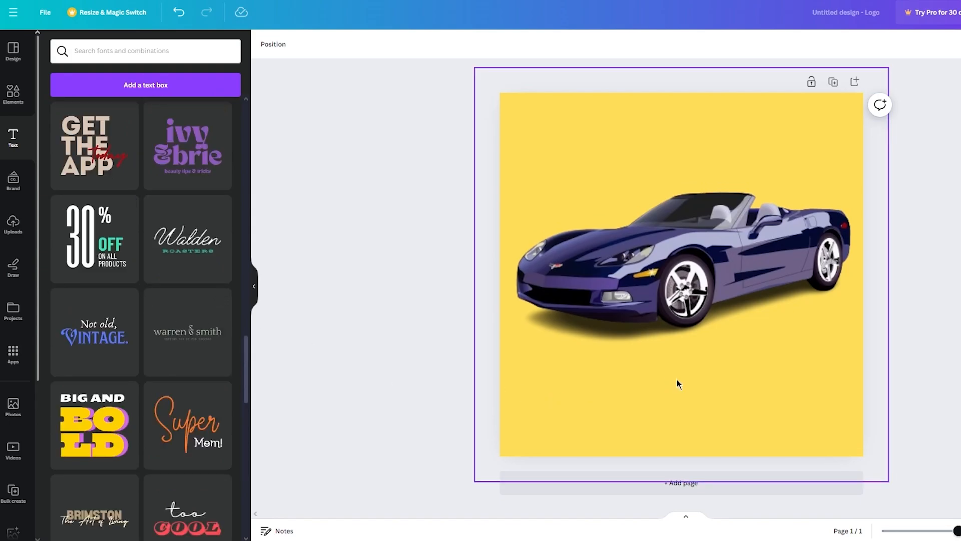
left_click(187, 331)
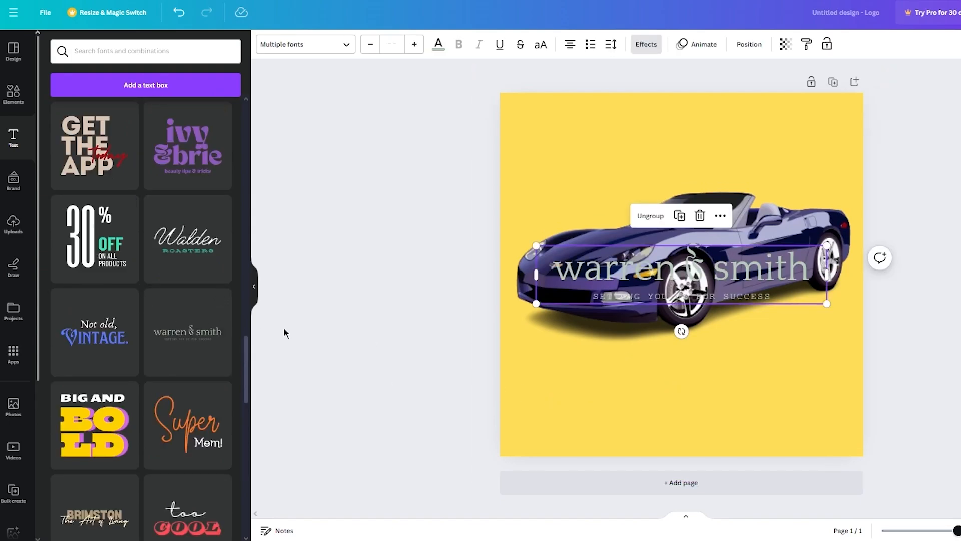
left_click_drag(729, 276, 726, 383)
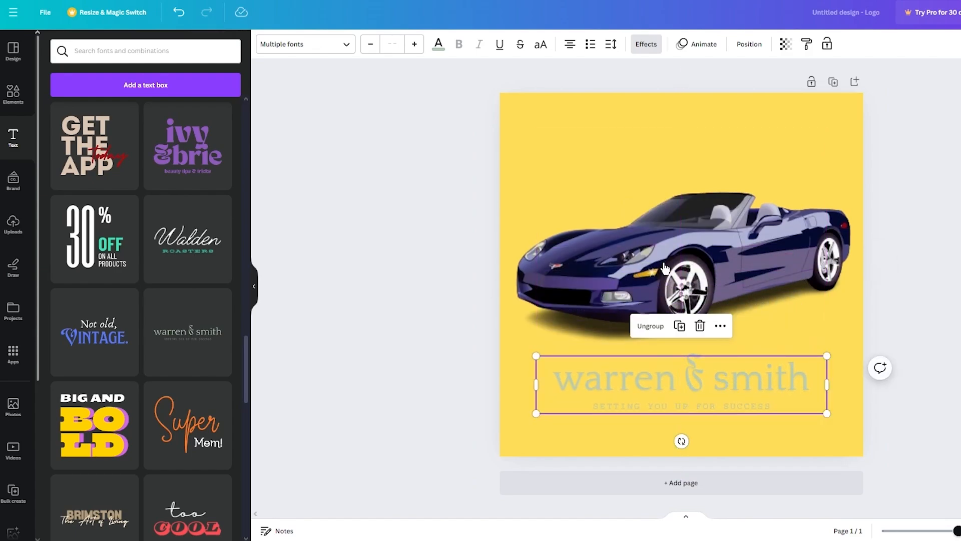
Recolour the whole "warren & smith" text group in the default solid black
left_click(438, 44)
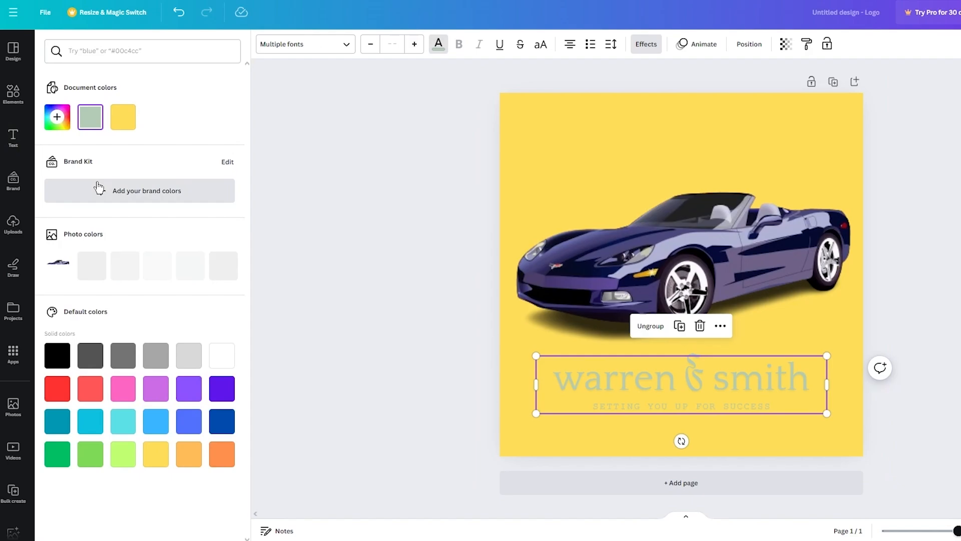
left_click(58, 353)
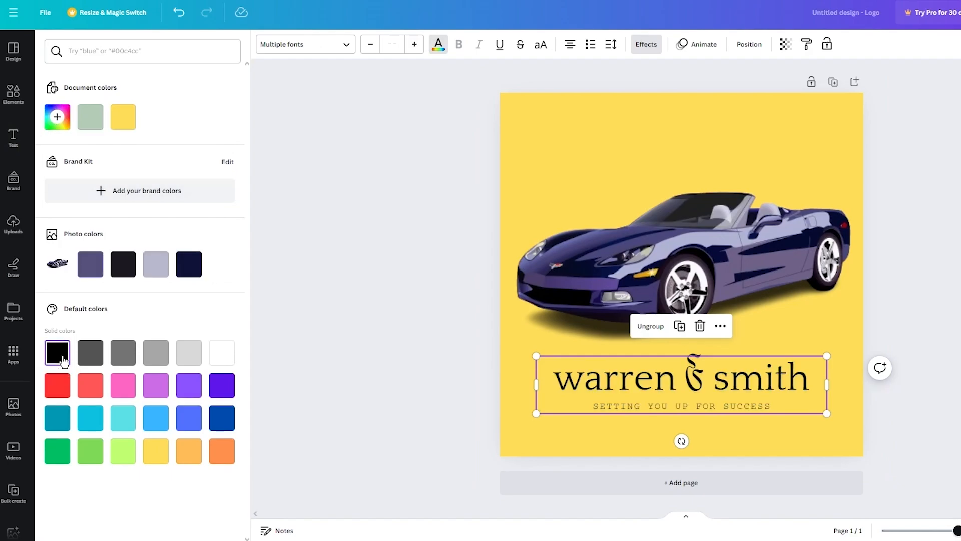
left_click(286, 313)
double_click(695, 375)
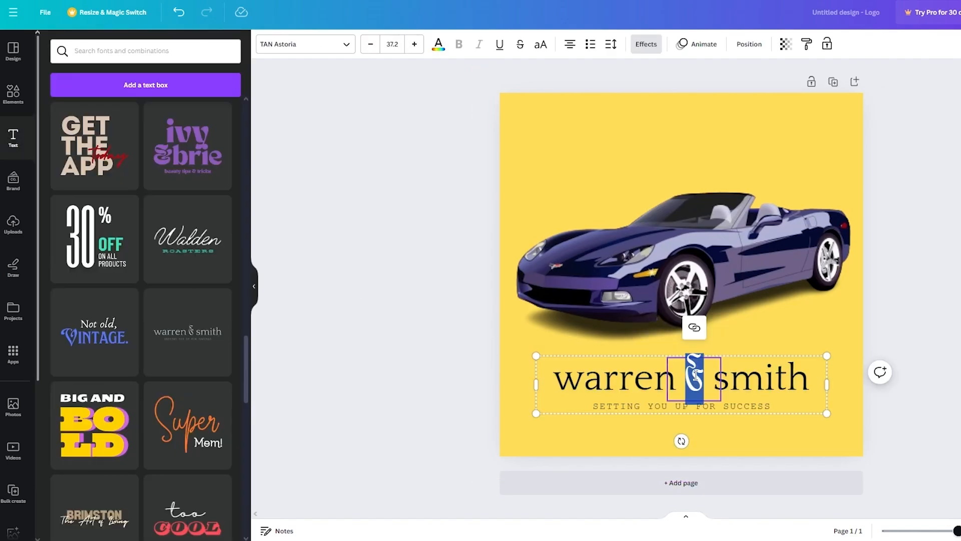
left_click(718, 381)
left_click(670, 385)
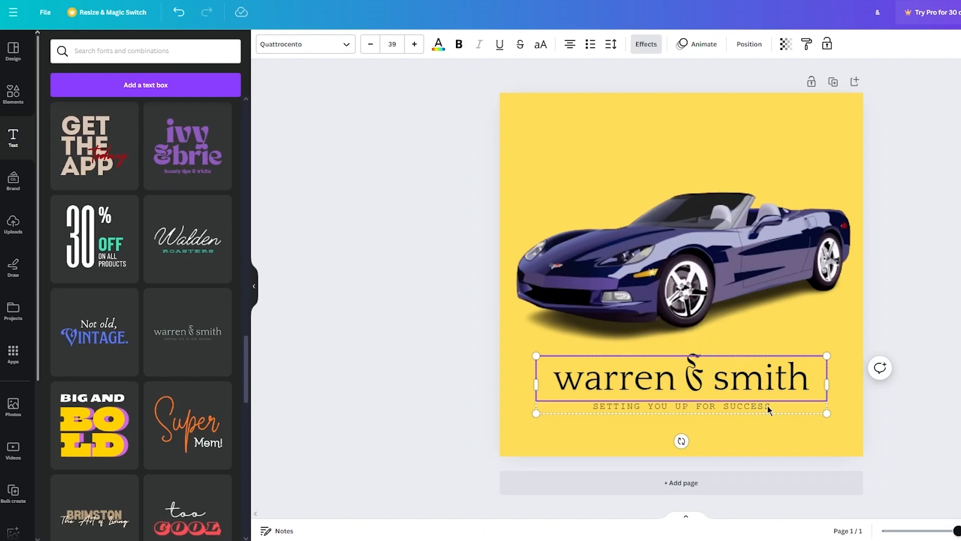
key("Escape")
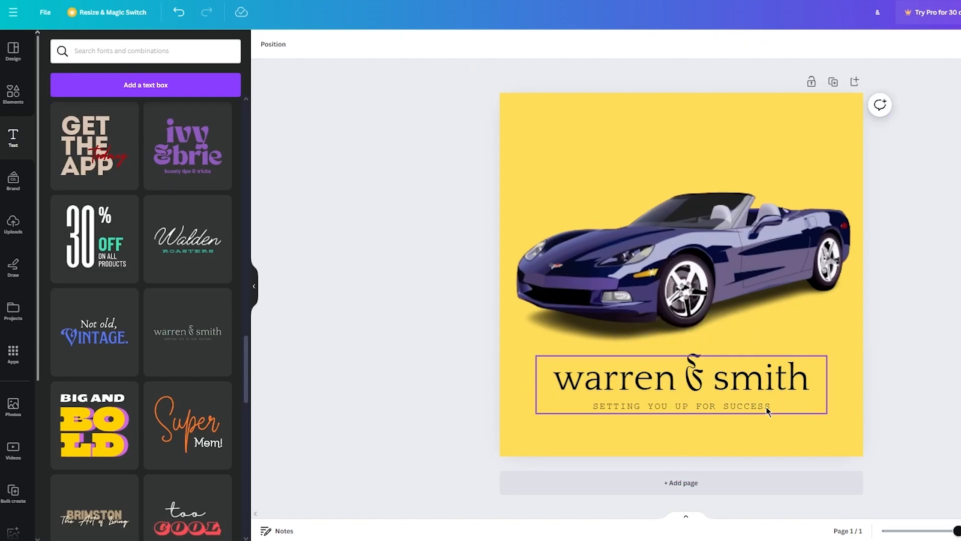
Replace the small tagline under "warren & smith" with "BEST CARS IN TOWN"
left_click(766, 407)
left_click_drag(773, 406, 584, 424)
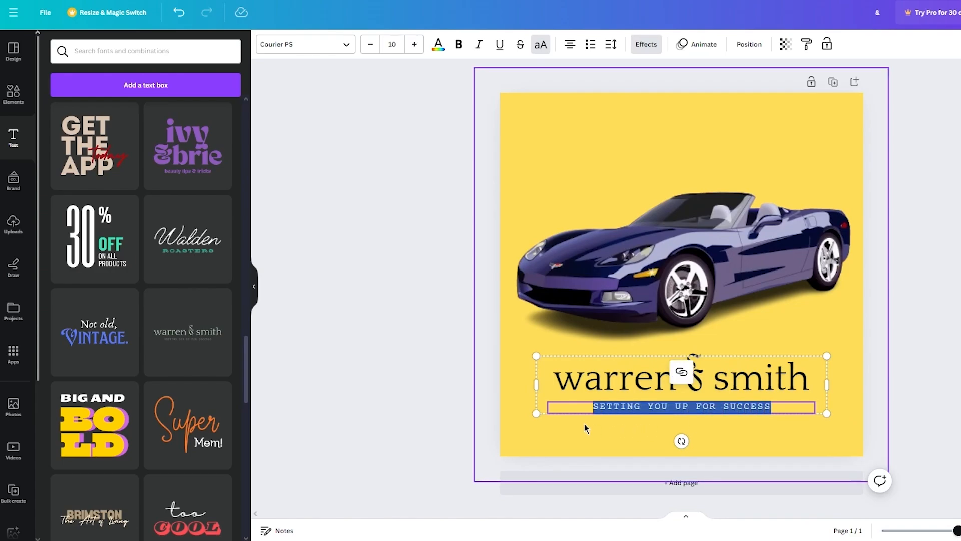
type("BEST CARS")
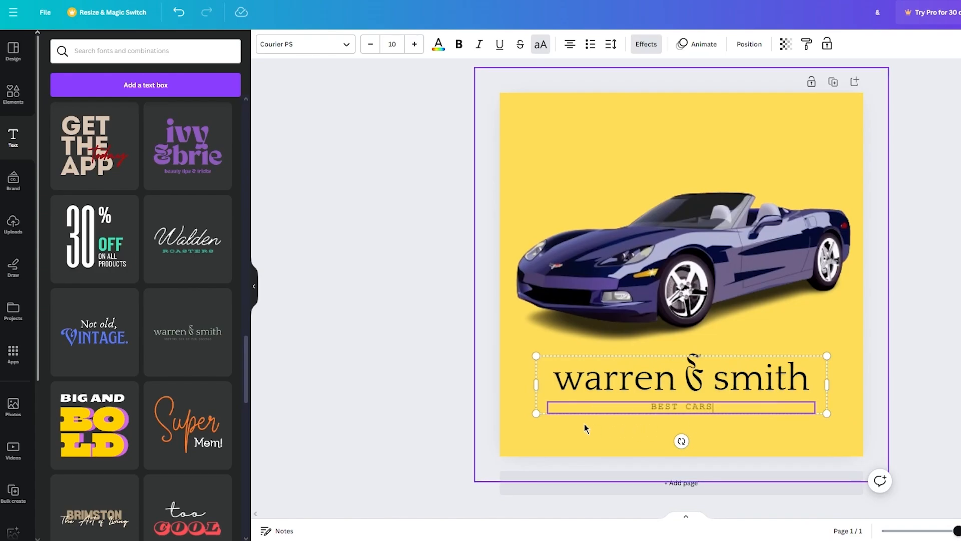
type(" IN TOWN")
left_click(915, 345)
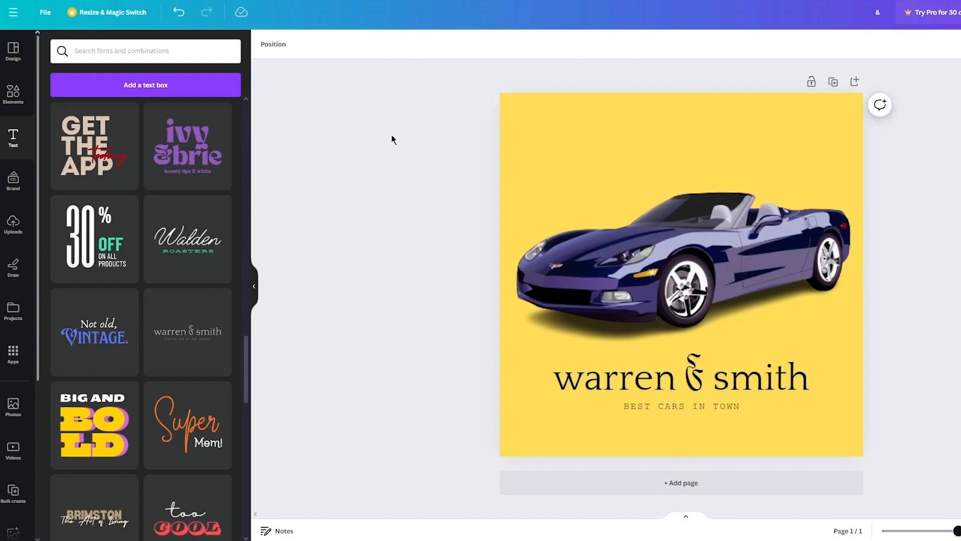
Search the elements library for "tires" and show all the matching graphics
left_click(14, 93)
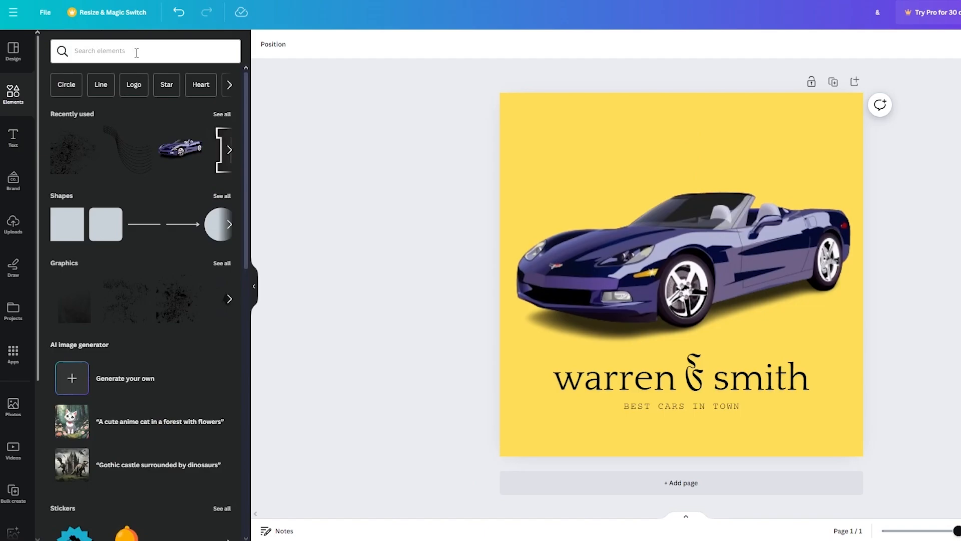
left_click(136, 52)
type("tires")
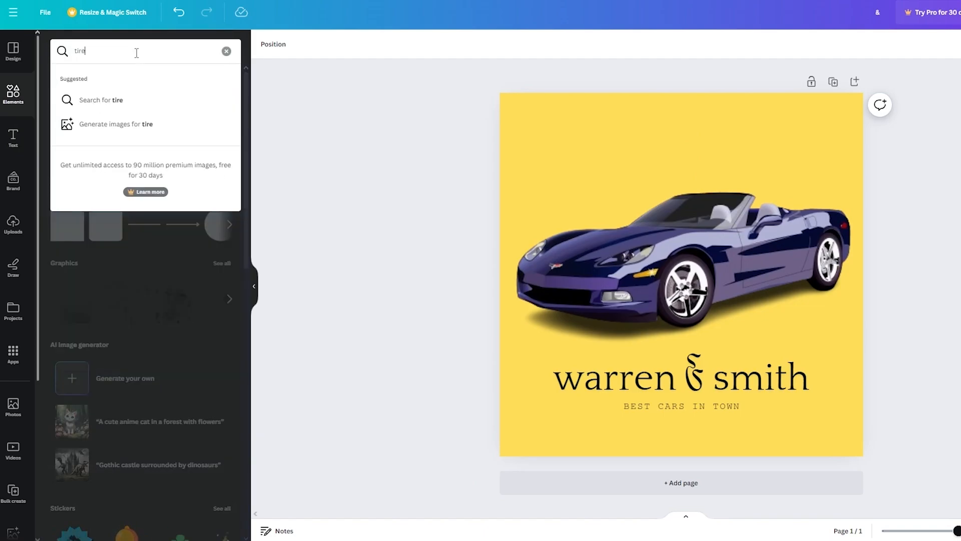
key("Return")
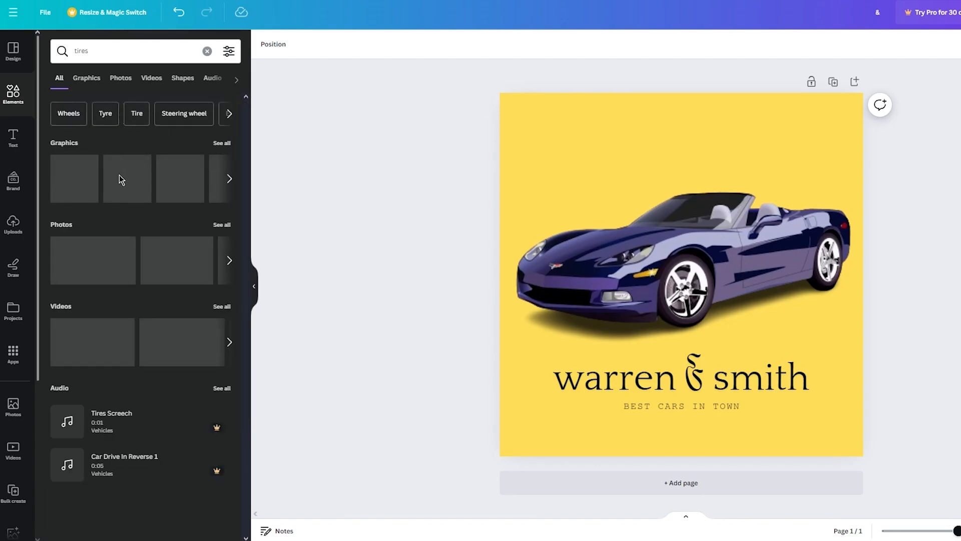
left_click(234, 185)
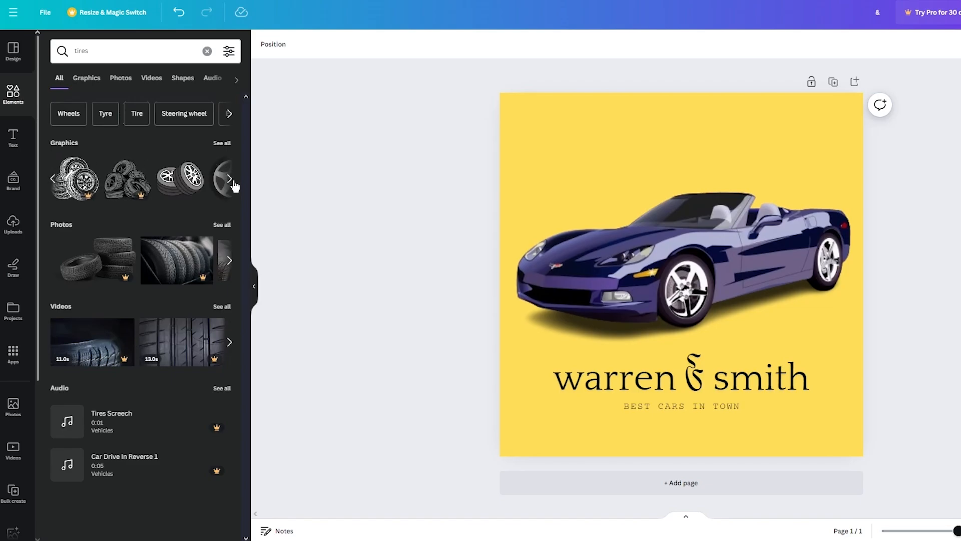
left_click(220, 144)
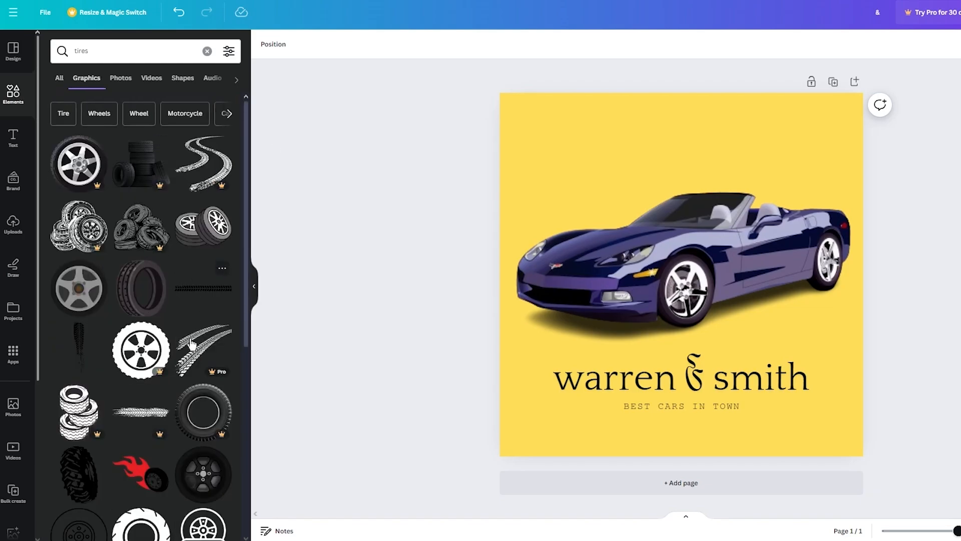
Add the free black vertical tire track graphic, enlarge it and rotate it diagonally across the whole page from upper left to lower right
scroll(155, 359, "down", 1)
left_click(75, 311)
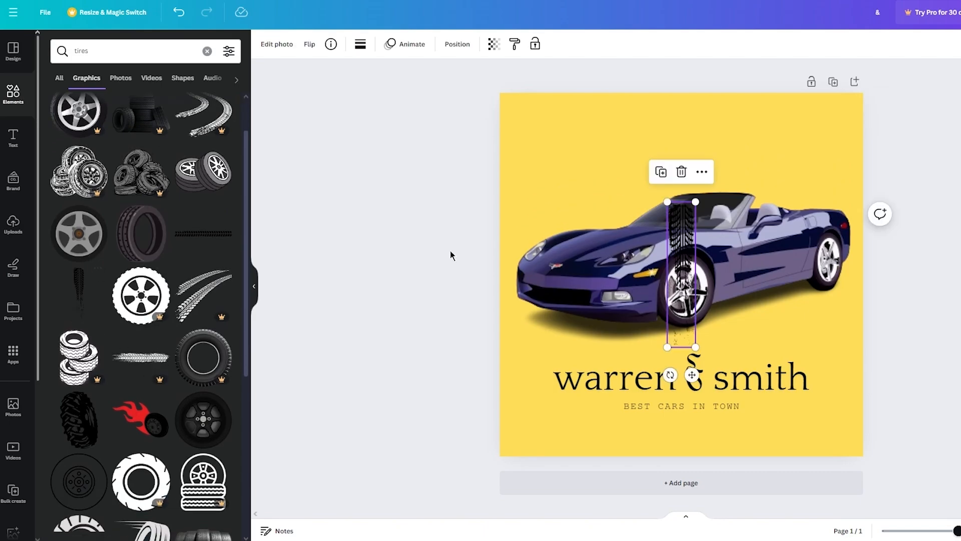
left_click_drag(692, 204, 921, 85)
left_click_drag(721, 165, 751, 142)
left_click_drag(831, 351, 701, 311)
left_click(901, 275)
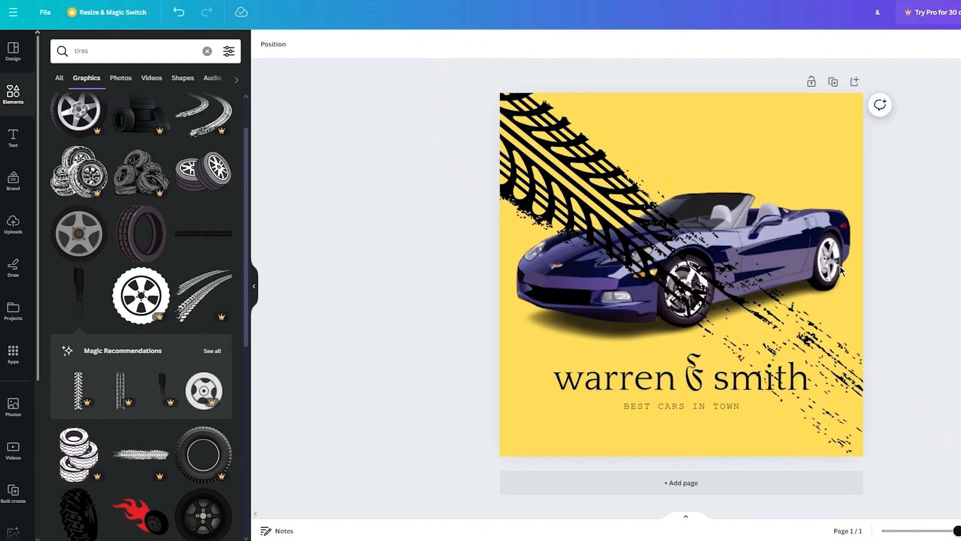
Move the diagonal tire track behind the car in the layer order
left_click(539, 124)
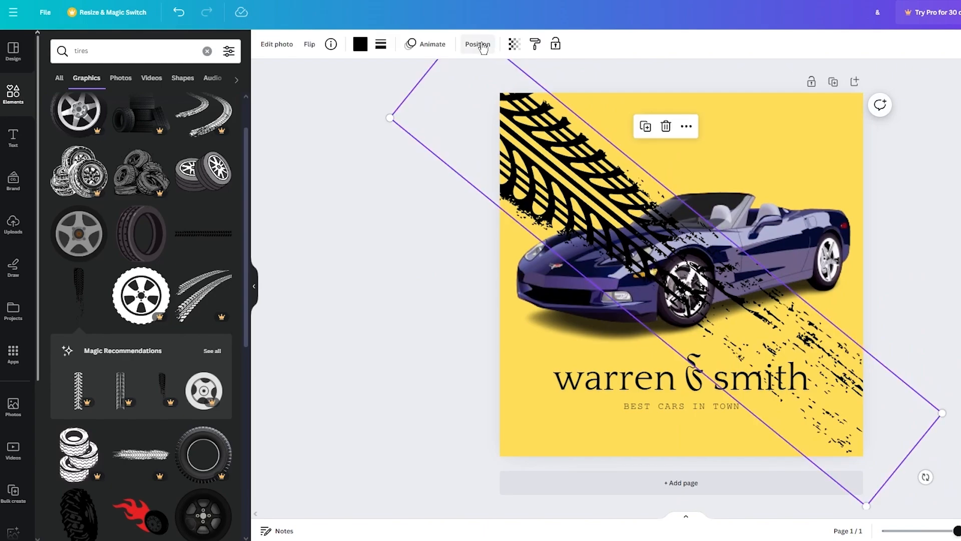
left_click(491, 44)
left_click(186, 100)
left_click(344, 185)
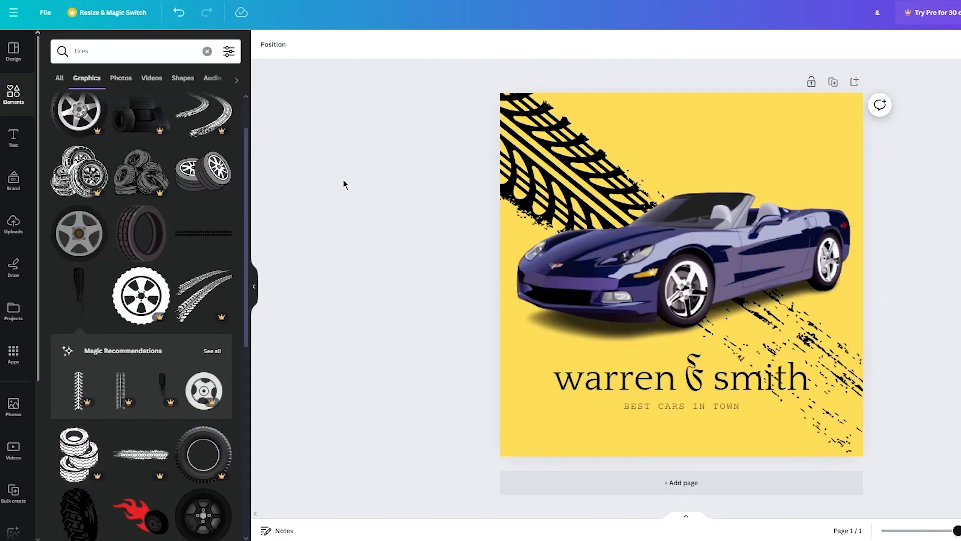
Move the car aside to reach the diagonal tire track, set the track's transparency to 21, and return the car to its place
left_click(562, 214)
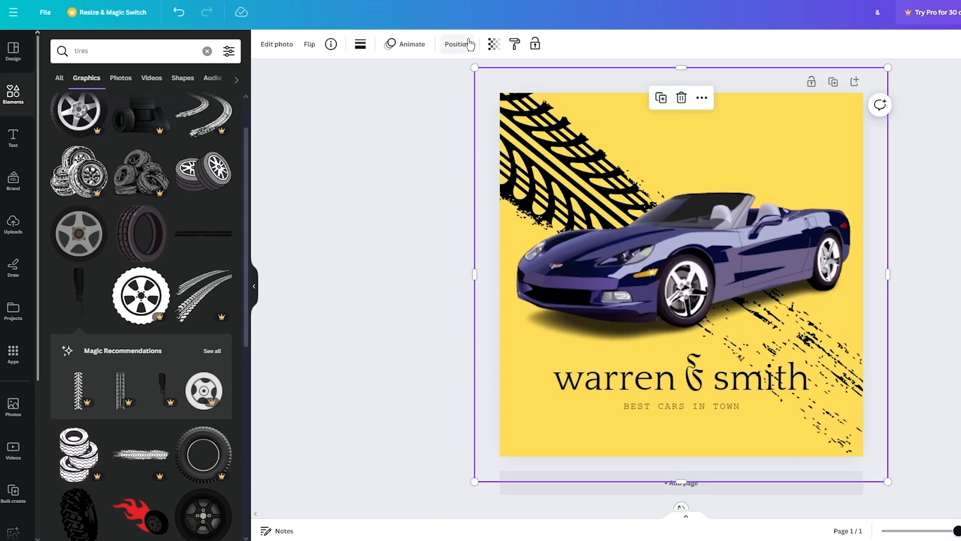
left_click(493, 44)
mouse_move(453, 100)
left_mouse_down()
mouse_move(390, 100)
mouse_move(460, 97)
left_mouse_up()
left_click(531, 140)
left_click_drag(530, 140, 567, 181)
left_click(516, 102)
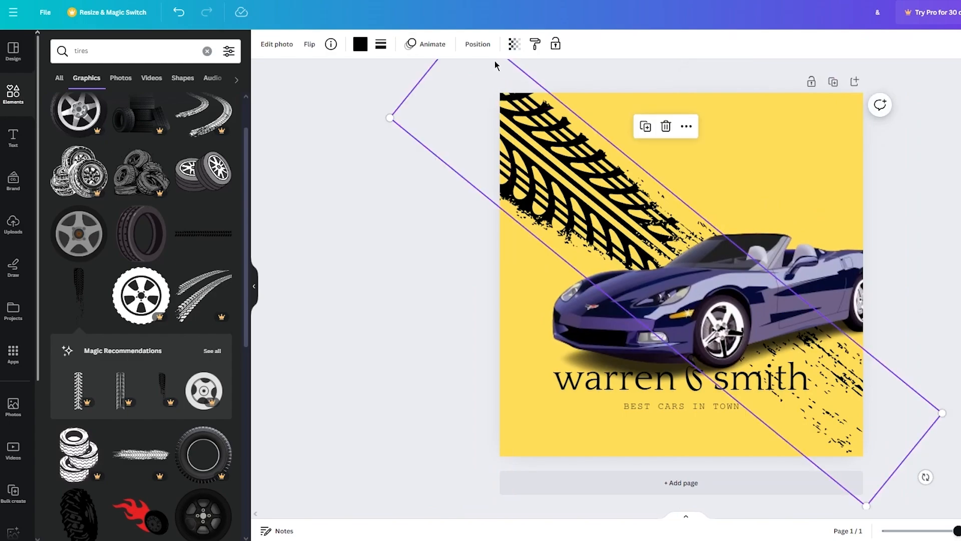
left_click(514, 44)
left_click_drag(480, 97, 387, 103)
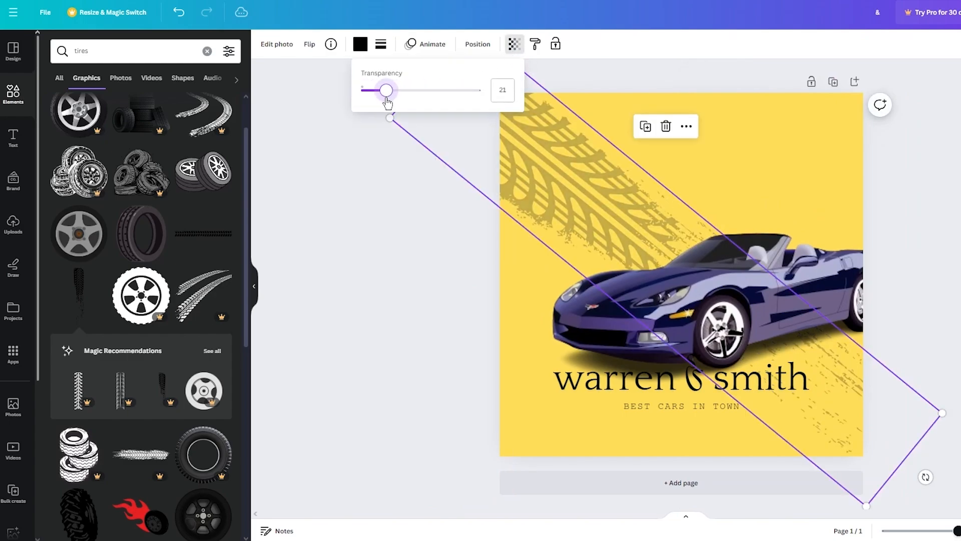
left_click(371, 202)
left_click_drag(775, 286, 738, 245)
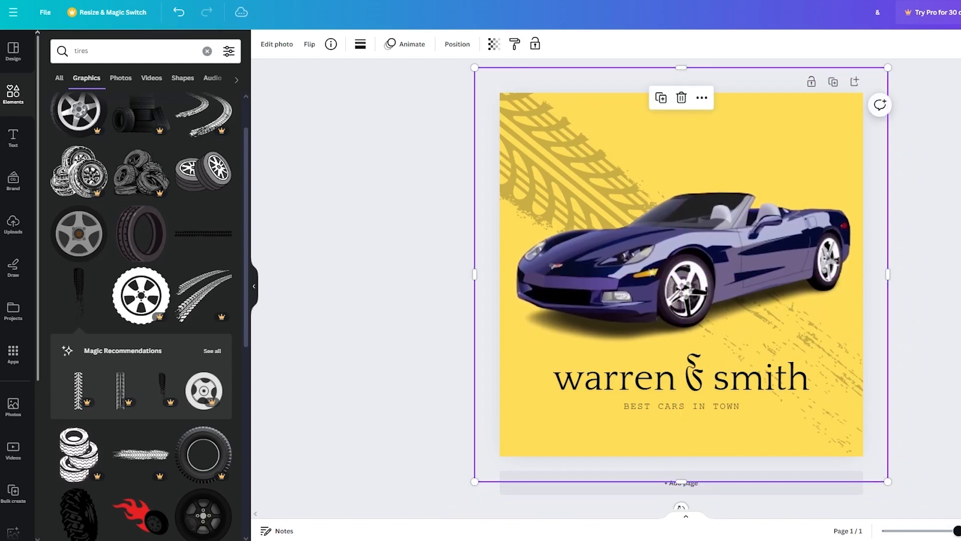
left_click(936, 240)
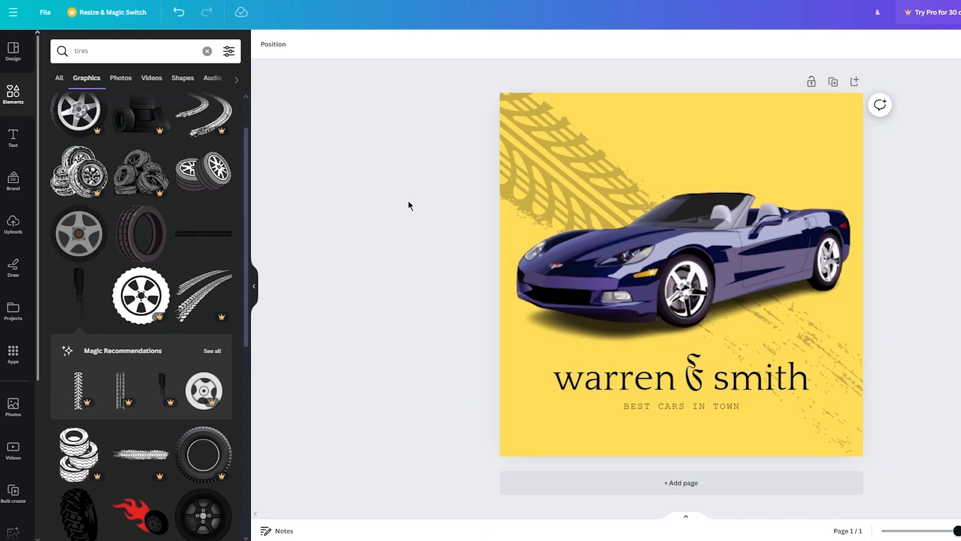
Add the flaming tire graphic from the tires results and place it small in the page's upper-right corner
scroll(140, 224, "down", 5)
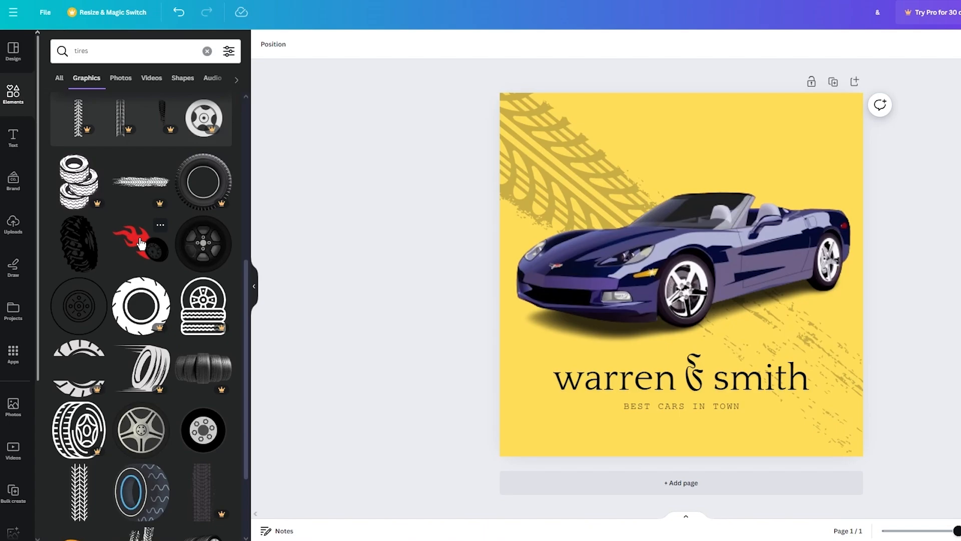
left_click(141, 244)
left_click_drag(751, 221, 840, 124)
left_click(936, 128)
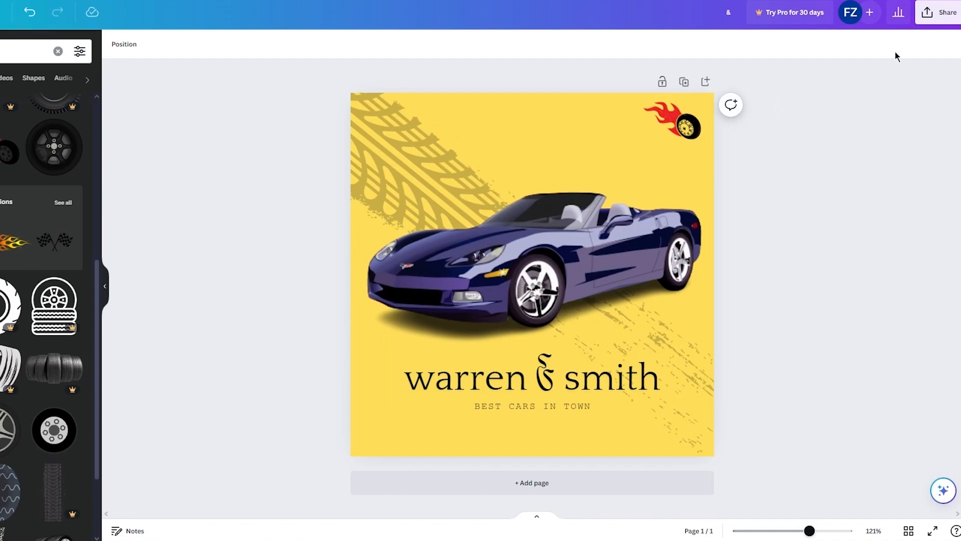
Download the finished logo as a PNG, keeping the default size
left_click(930, 19)
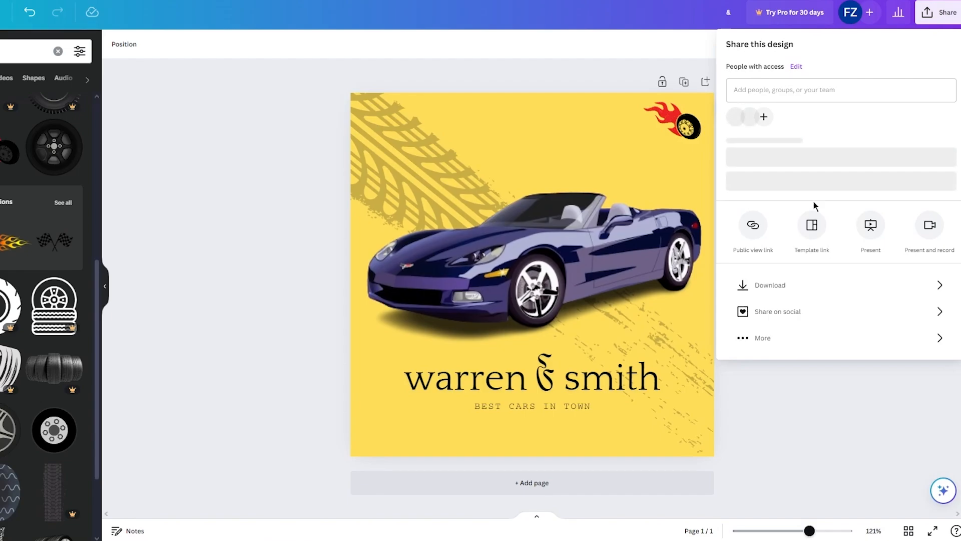
left_click(820, 285)
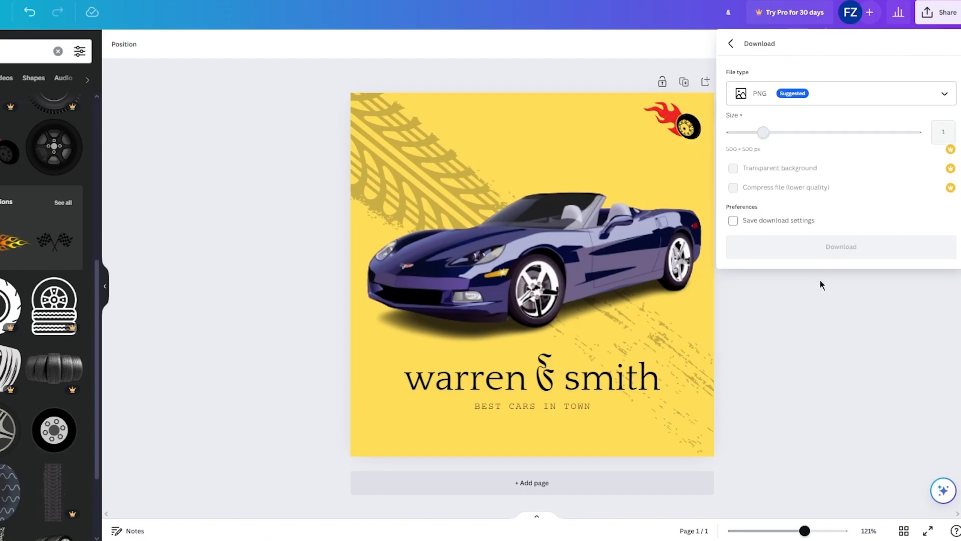
left_click(821, 103)
left_click(820, 103)
left_click(821, 106)
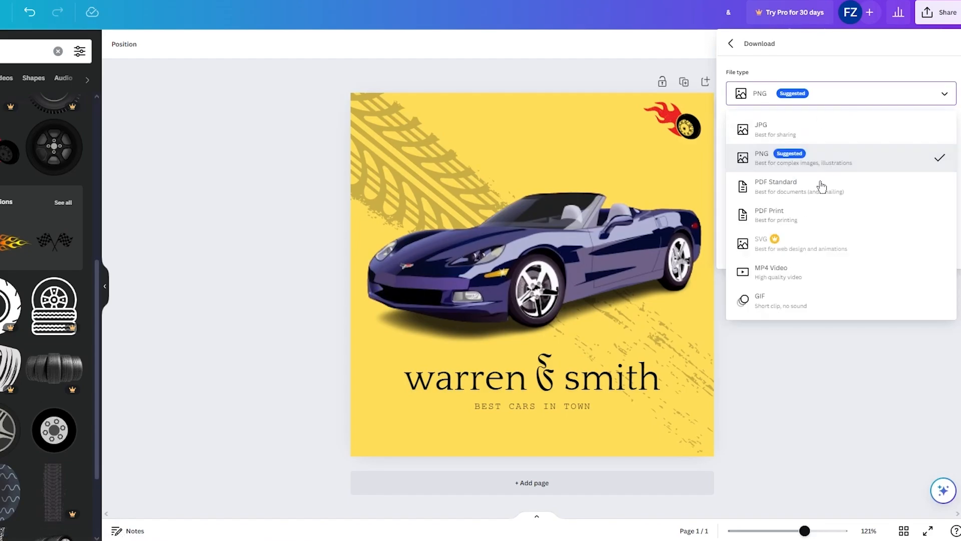
left_click(840, 103)
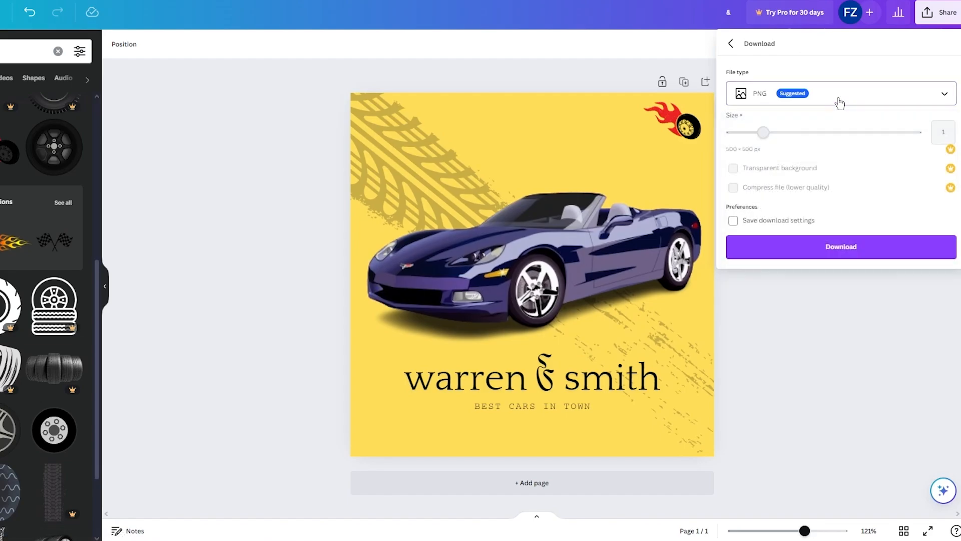
left_click(840, 246)
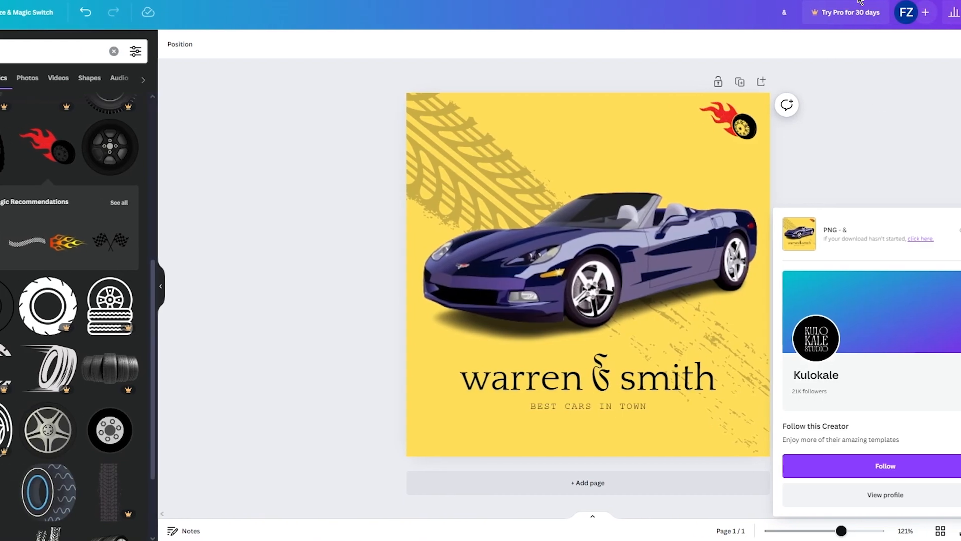
Inspect the downloaded logo image in the image viewer up close and at full view, and close it
scroll(171, 241, "up", 3)
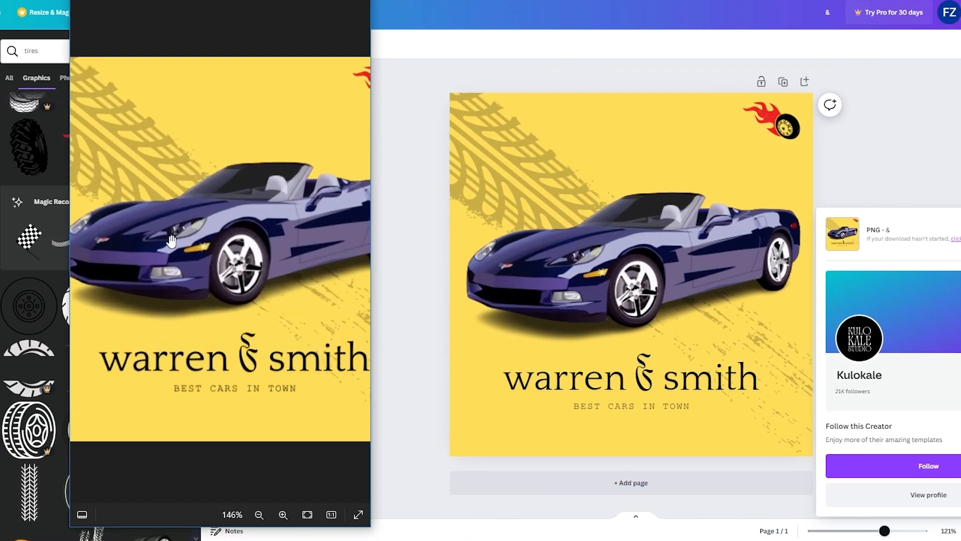
scroll(170, 239, "down", 3)
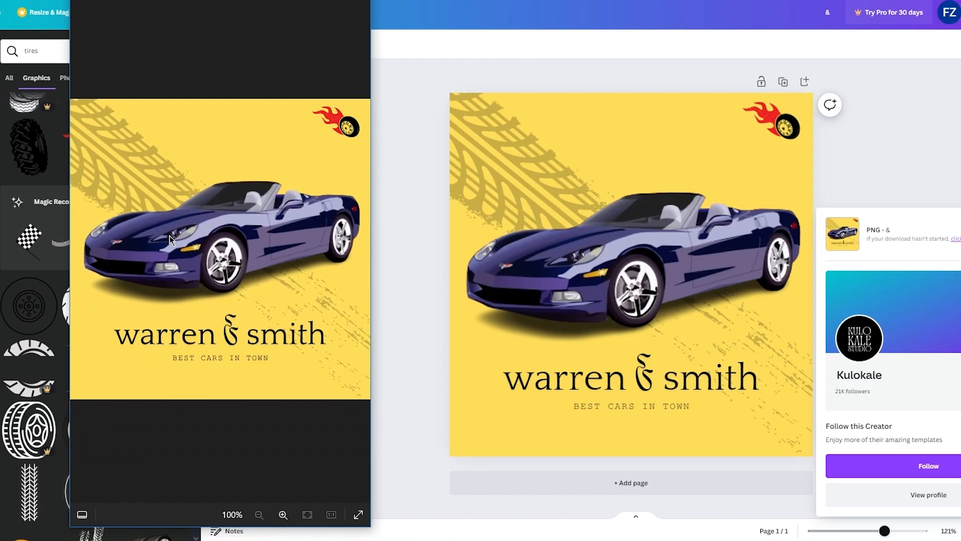
left_click(357, 1)
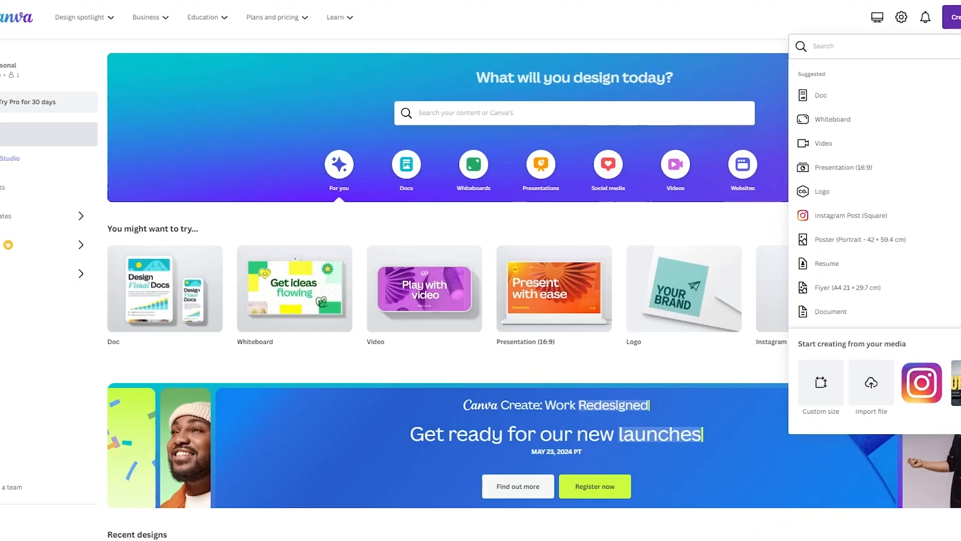
View the Canva plans and pricing information, including the Pro plan, and return to the Canva home page
mouse_move(253, 19)
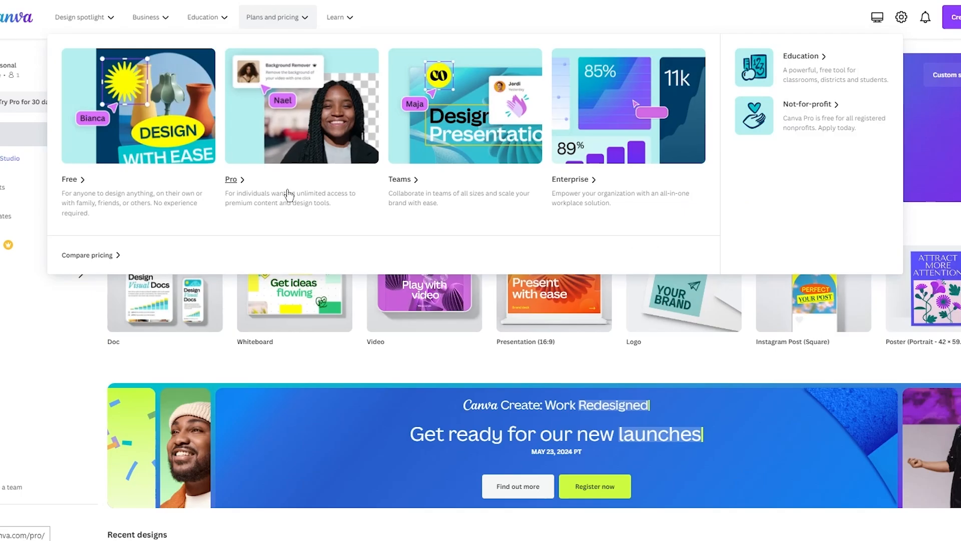
left_click(289, 194)
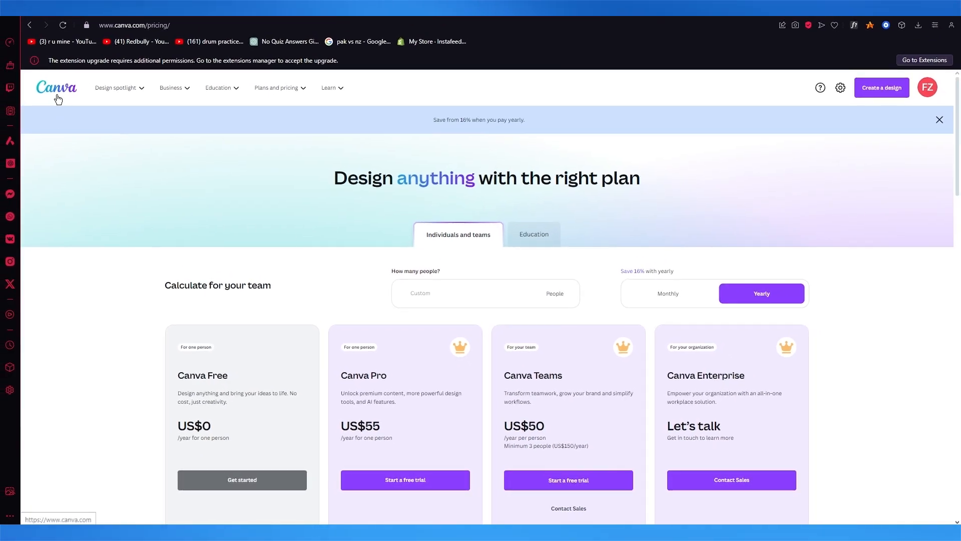
left_click(56, 94)
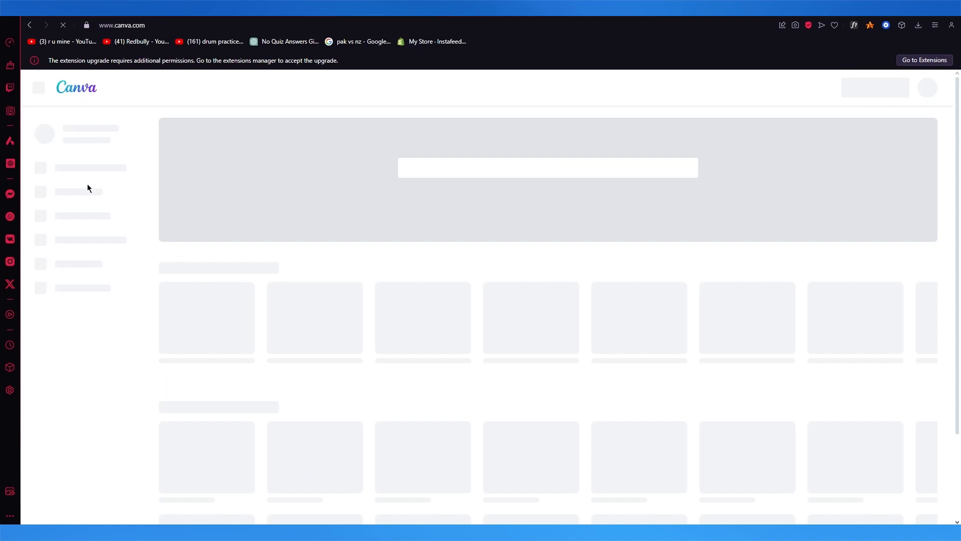